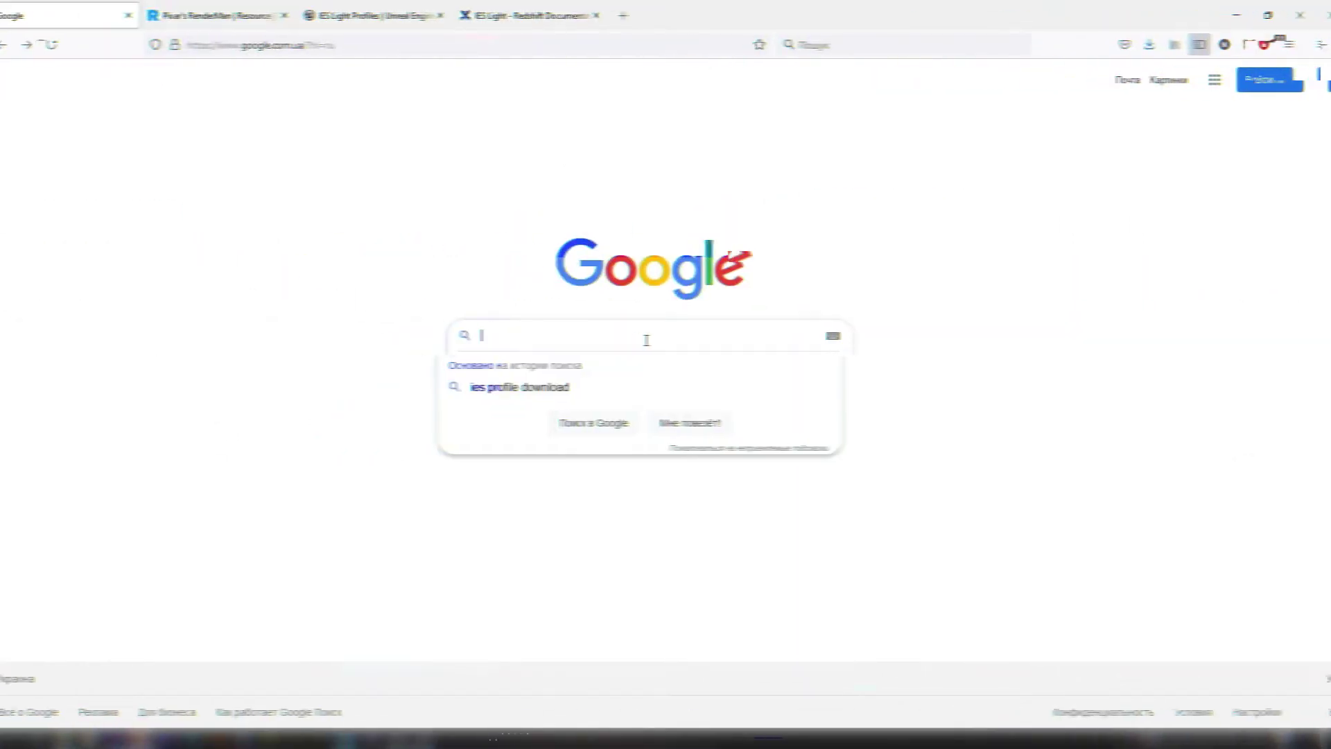
Step: Search Google for 'ies profile' and show the image results
{"action": "type", "text": "ies profile"}
{"action": "key", "text": "Return"}
{"action": "left_click", "coordinate": [205, 137]}
Step: Preview IES image results, including the Unreal, Real World and LeoMoon IES packs
{"action": "left_click", "coordinate": [140, 238]}
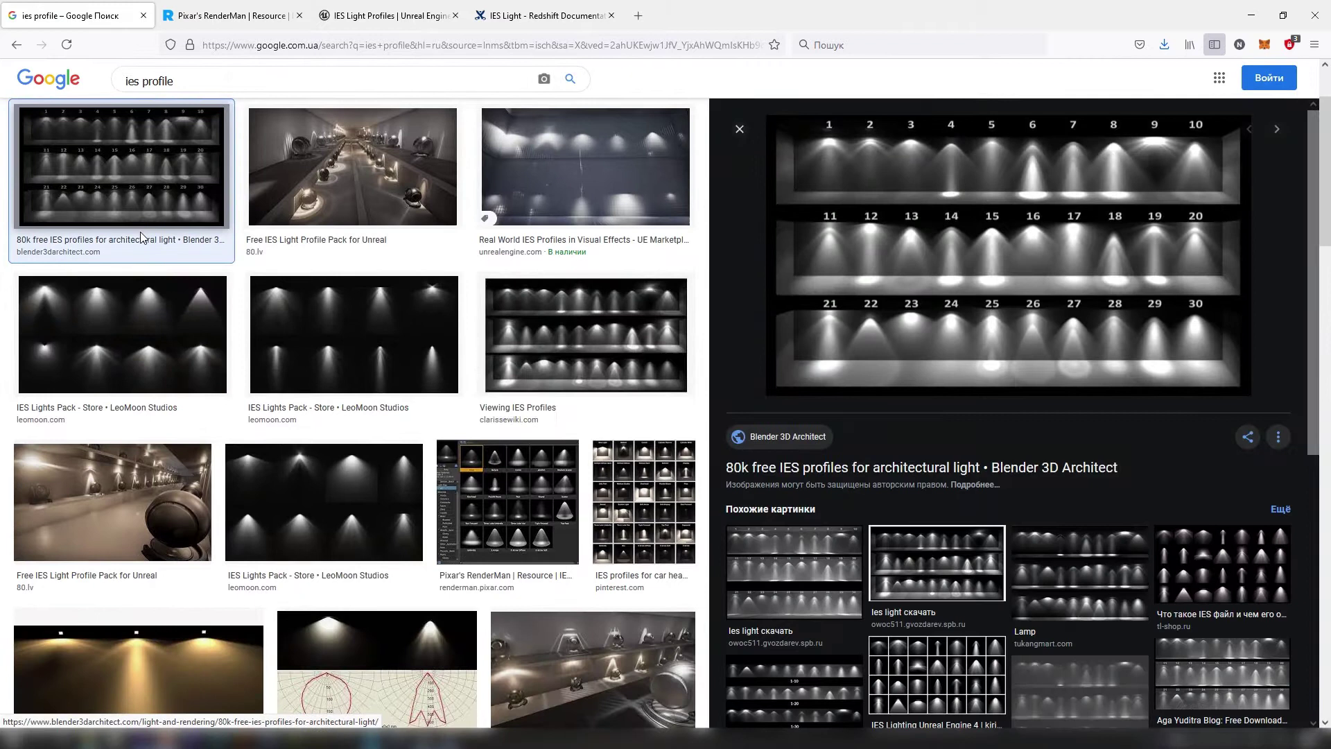
{"action": "left_click", "coordinate": [357, 170]}
{"action": "left_click", "coordinate": [560, 168]}
{"action": "left_click", "coordinate": [119, 298]}
{"action": "left_click", "coordinate": [361, 298]}
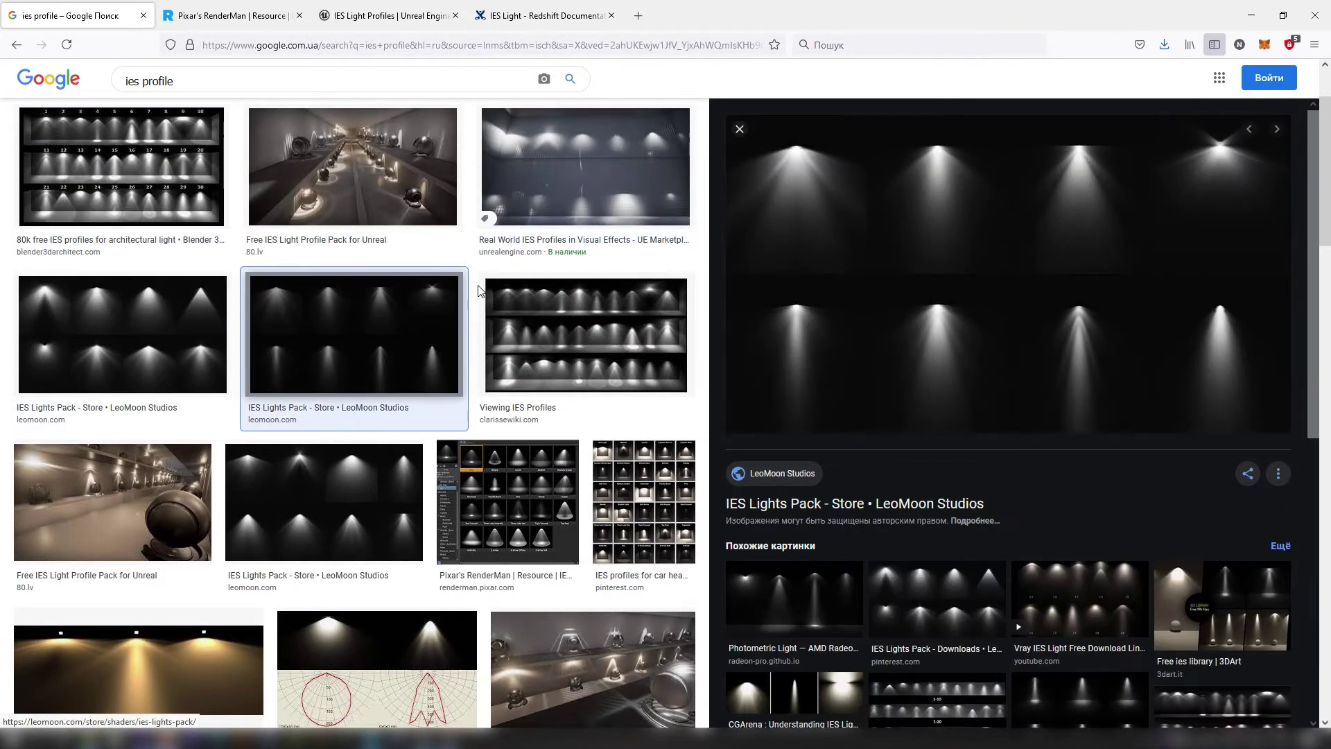
{"action": "left_click", "coordinate": [582, 326]}
Step: Read the RenderMan IES Profiles page to its footer, then go to Unreal's IES docs
{"action": "left_click", "coordinate": [206, 15]}
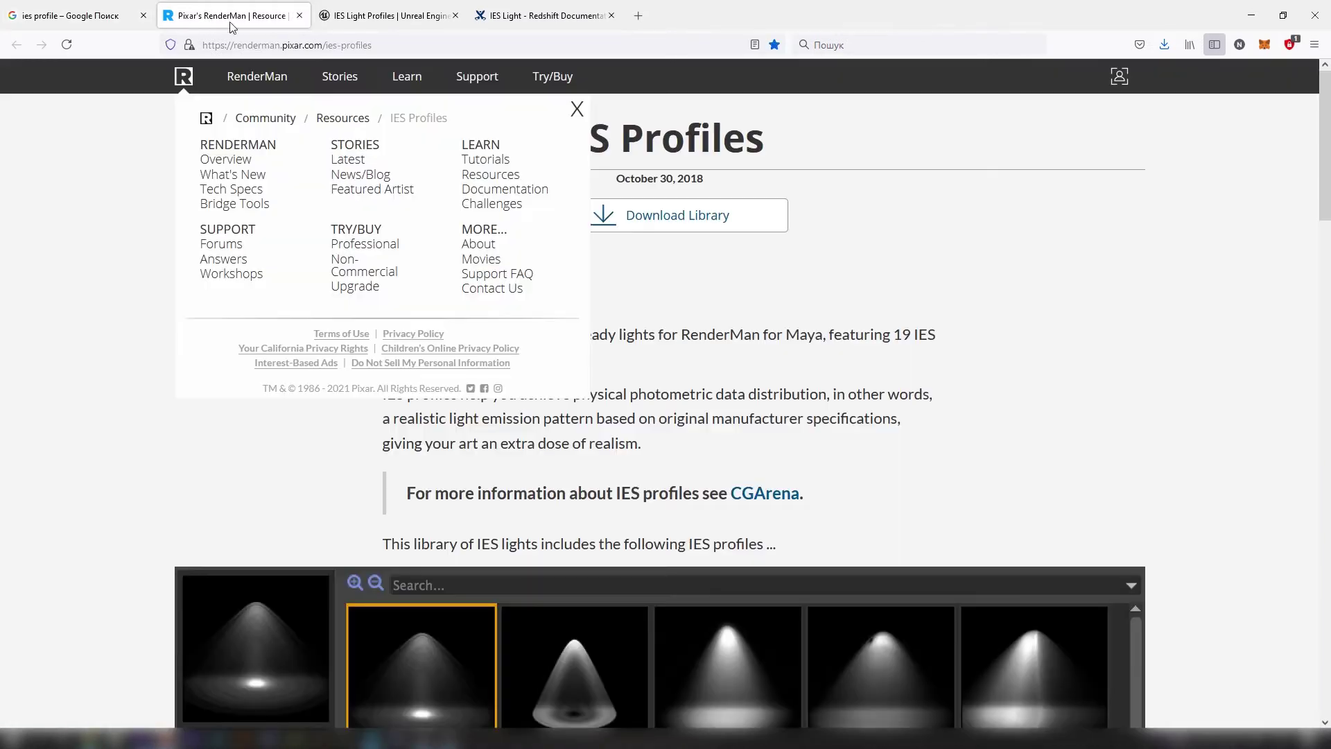
{"action": "scroll", "coordinate": [1002, 243], "scroll_direction": "down", "scroll_amount": 1}
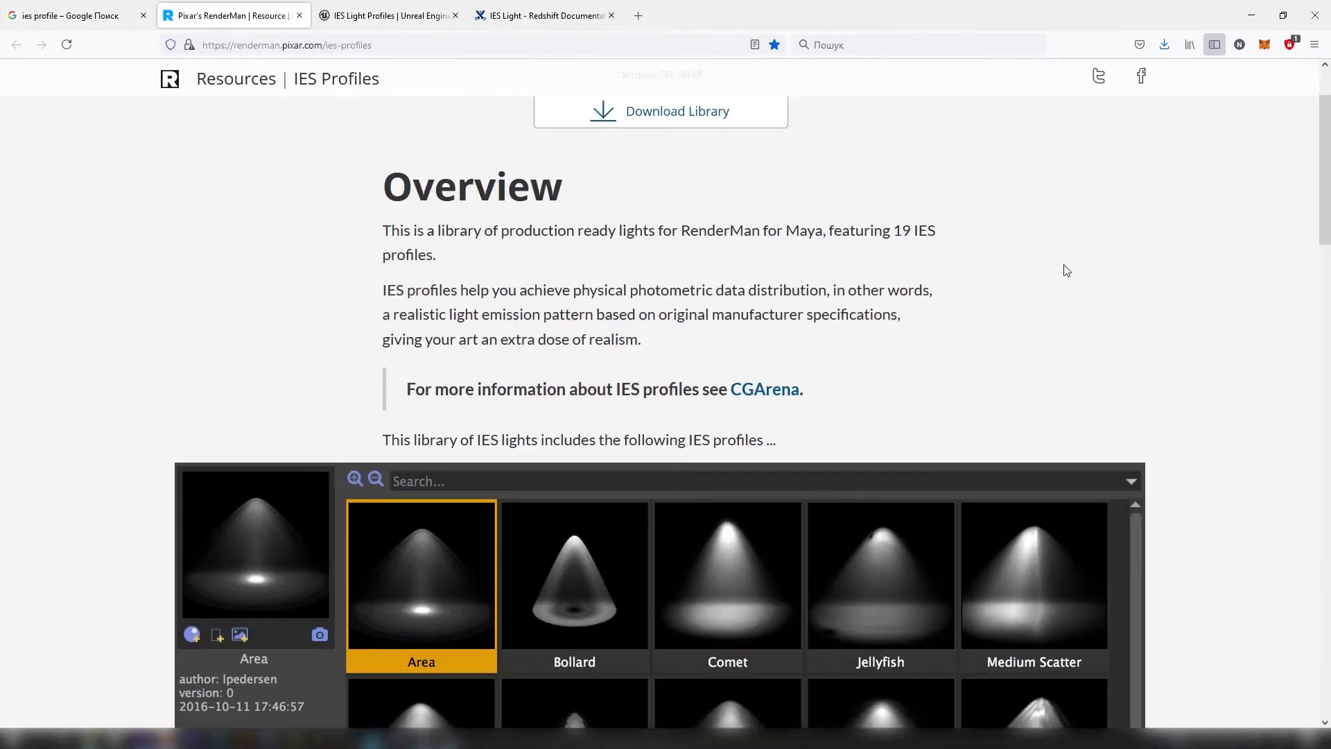
{"action": "scroll", "coordinate": [1064, 270], "scroll_direction": "down", "scroll_amount": 2}
{"action": "scroll", "coordinate": [1179, 291], "scroll_direction": "down", "scroll_amount": 2}
{"action": "scroll", "coordinate": [1208, 301], "scroll_direction": "down", "scroll_amount": 2}
{"action": "scroll", "coordinate": [1206, 301], "scroll_direction": "down", "scroll_amount": 2}
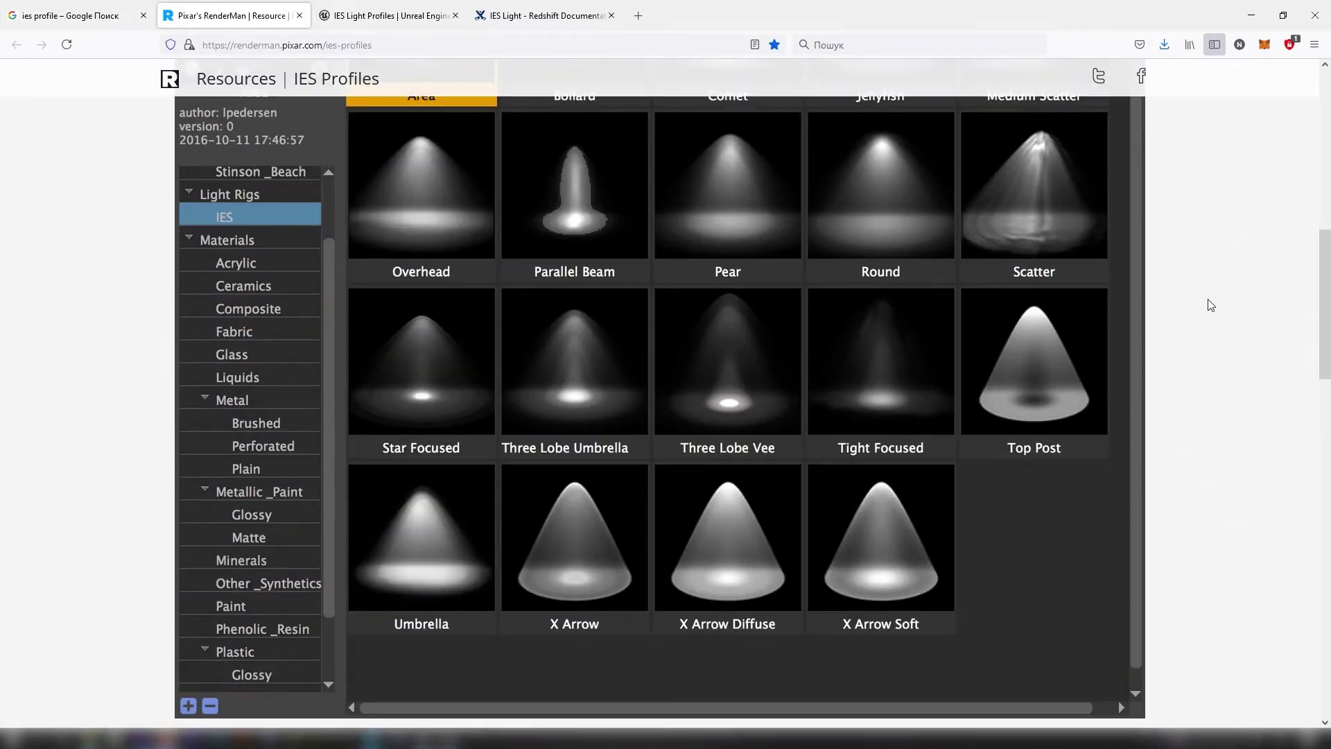
{"action": "scroll", "coordinate": [1206, 302], "scroll_direction": "down", "scroll_amount": 2}
{"action": "scroll", "coordinate": [1207, 305], "scroll_direction": "down", "scroll_amount": 3}
{"action": "scroll", "coordinate": [1207, 307], "scroll_direction": "down", "scroll_amount": 3}
{"action": "scroll", "coordinate": [1205, 306], "scroll_direction": "down", "scroll_amount": 3}
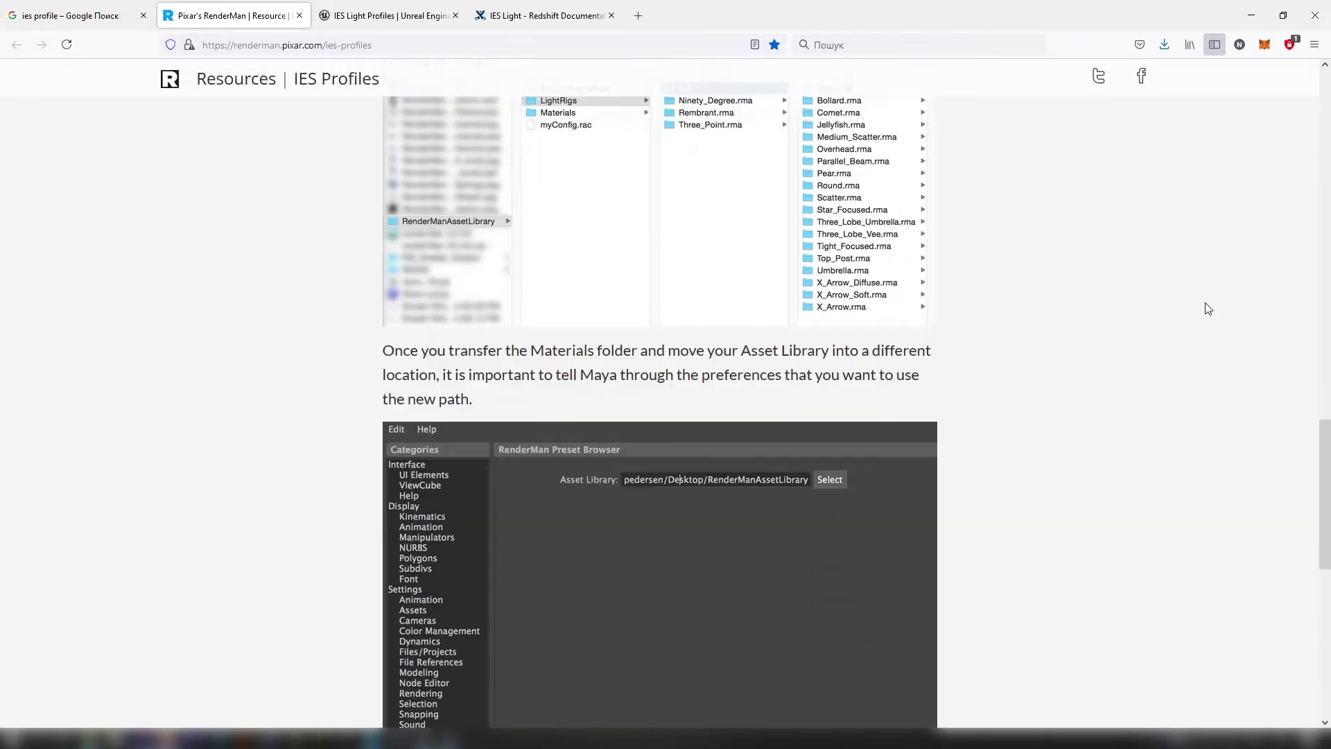
{"action": "scroll", "coordinate": [1205, 306], "scroll_direction": "down", "scroll_amount": 3}
{"action": "scroll", "coordinate": [1206, 308], "scroll_direction": "down", "scroll_amount": 2}
{"action": "scroll", "coordinate": [1207, 309], "scroll_direction": "down", "scroll_amount": 3}
{"action": "scroll", "coordinate": [1207, 308], "scroll_direction": "down", "scroll_amount": 1}
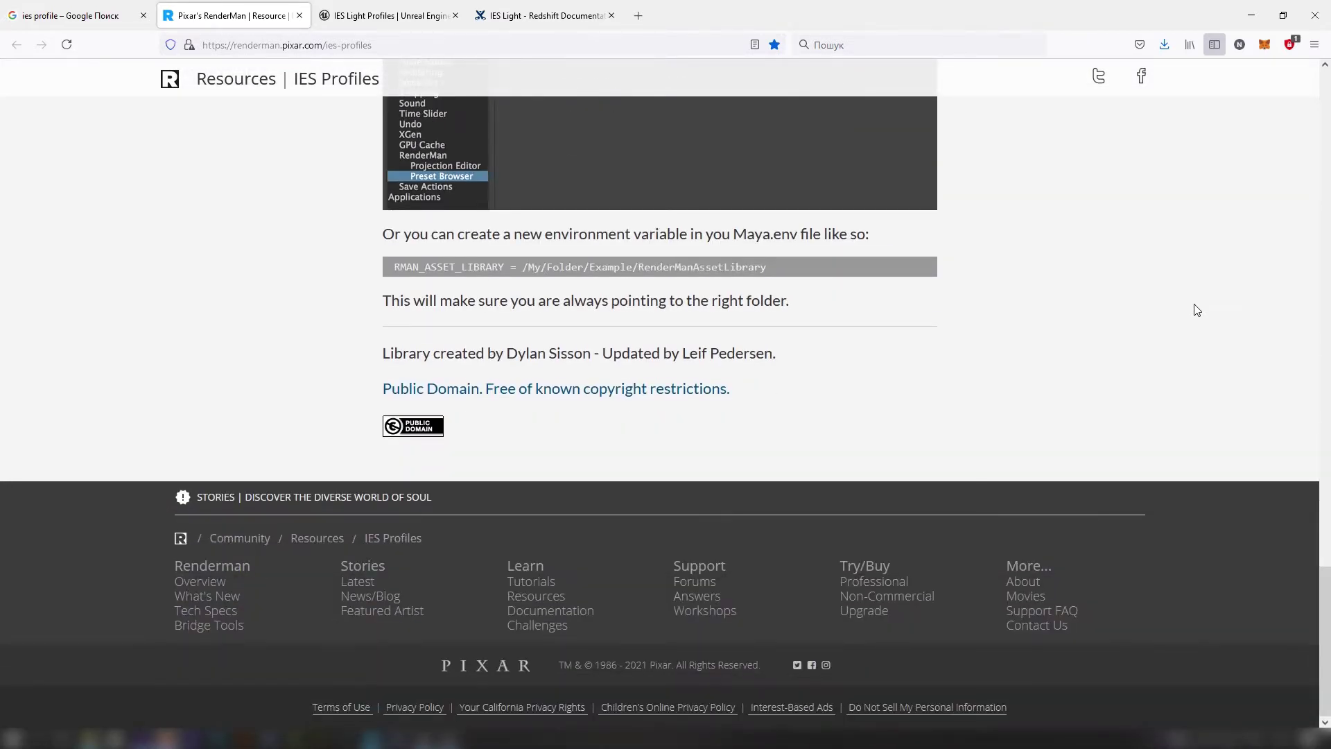
{"action": "left_click", "coordinate": [388, 15]}
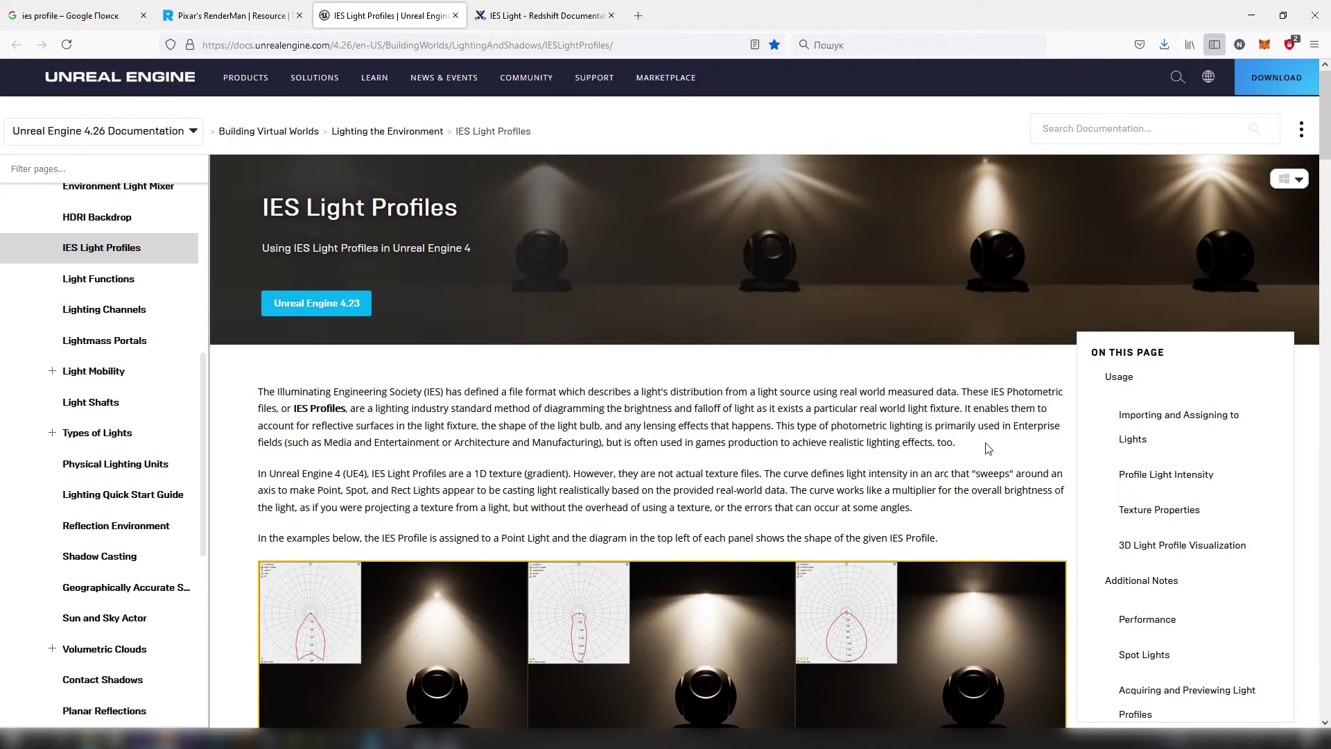
Step: Skim down the Unreal Engine IES Light Profiles documentation page
{"action": "scroll", "coordinate": [988, 449], "scroll_direction": "down", "scroll_amount": 5}
{"action": "scroll", "coordinate": [988, 449], "scroll_direction": "down", "scroll_amount": 4}
{"action": "scroll", "coordinate": [988, 449], "scroll_direction": "down", "scroll_amount": 3}
{"action": "scroll", "coordinate": [988, 449], "scroll_direction": "down", "scroll_amount": 5}
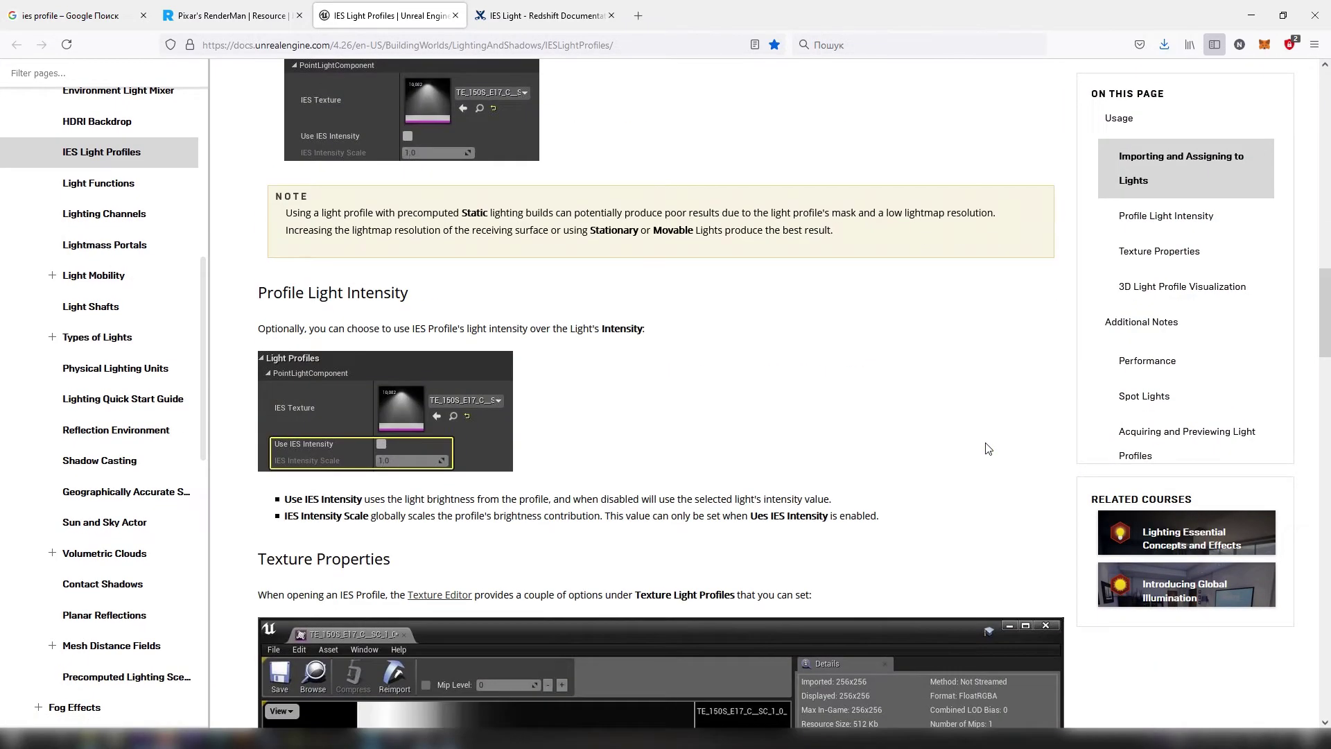
{"action": "scroll", "coordinate": [988, 448], "scroll_direction": "down", "scroll_amount": 3}
{"action": "scroll", "coordinate": [988, 449], "scroll_direction": "down", "scroll_amount": 6}
{"action": "scroll", "coordinate": [988, 449], "scroll_direction": "down", "scroll_amount": 6}
{"action": "scroll", "coordinate": [990, 449], "scroll_direction": "down", "scroll_amount": 5}
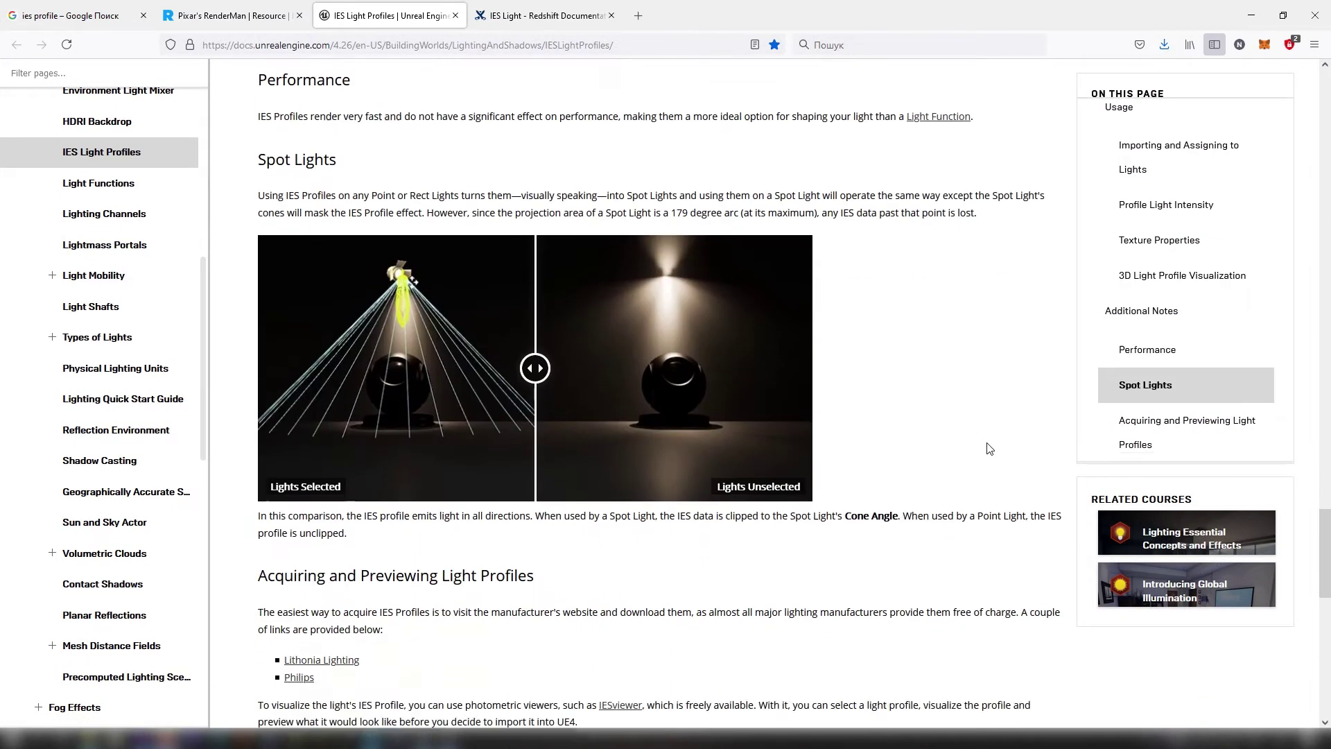
{"action": "scroll", "coordinate": [989, 448], "scroll_direction": "down", "scroll_amount": 6}
{"action": "scroll", "coordinate": [989, 449], "scroll_direction": "down", "scroll_amount": 3}
Step: Read the Redshift IES Light documentation down to the IES Light Examples
{"action": "left_click", "coordinate": [547, 15]}
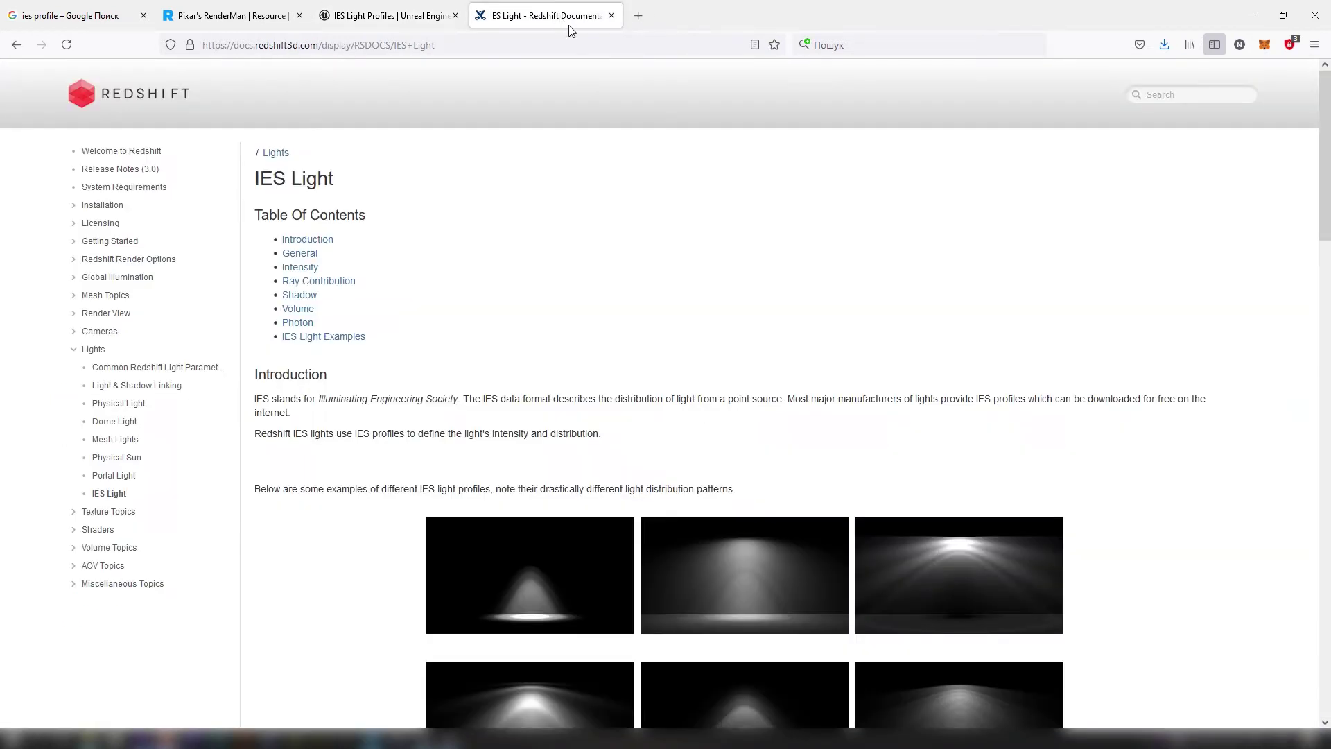
{"action": "scroll", "coordinate": [965, 261], "scroll_direction": "down", "scroll_amount": 3}
{"action": "scroll", "coordinate": [1141, 312], "scroll_direction": "down", "scroll_amount": 2}
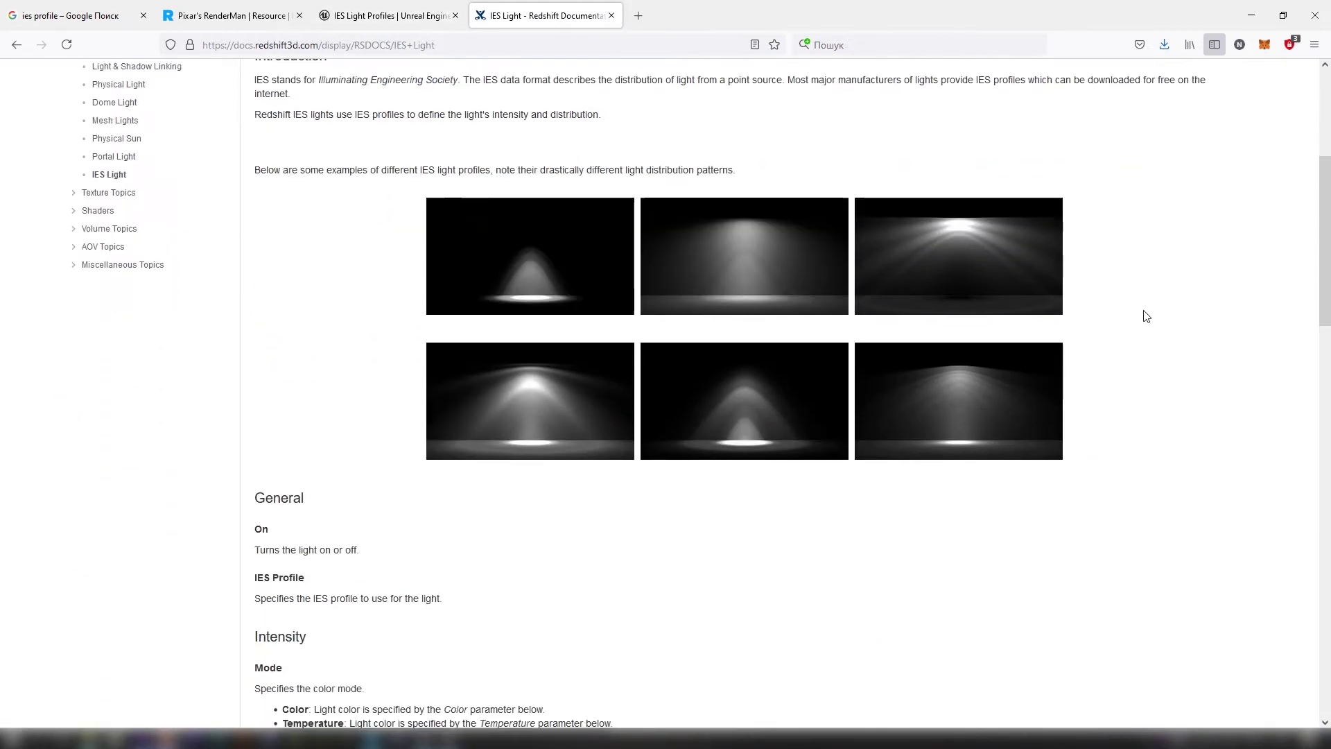
{"action": "scroll", "coordinate": [1142, 315], "scroll_direction": "down", "scroll_amount": 5}
{"action": "scroll", "coordinate": [1142, 317], "scroll_direction": "down", "scroll_amount": 4}
{"action": "scroll", "coordinate": [1140, 315], "scroll_direction": "down", "scroll_amount": 5}
{"action": "scroll", "coordinate": [1141, 315], "scroll_direction": "down", "scroll_amount": 4}
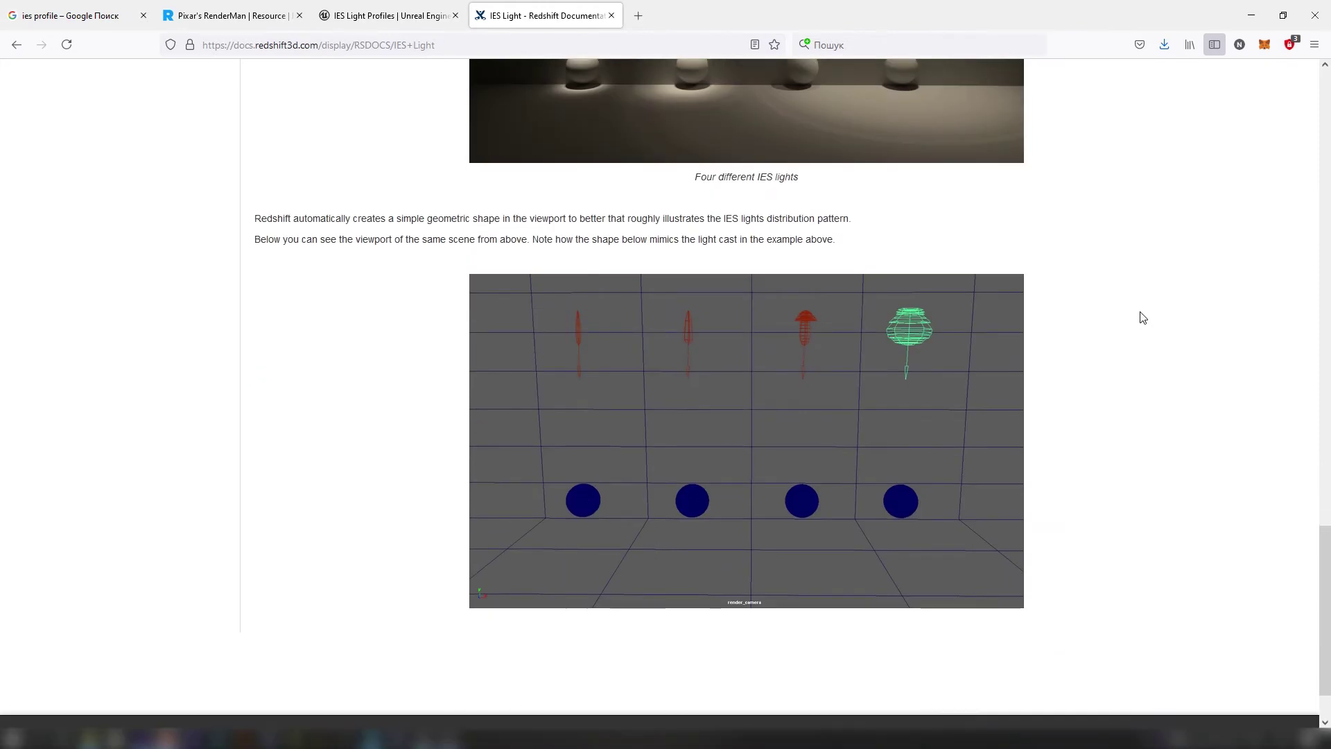
{"action": "scroll", "coordinate": [1141, 315], "scroll_direction": "down", "scroll_amount": 2}
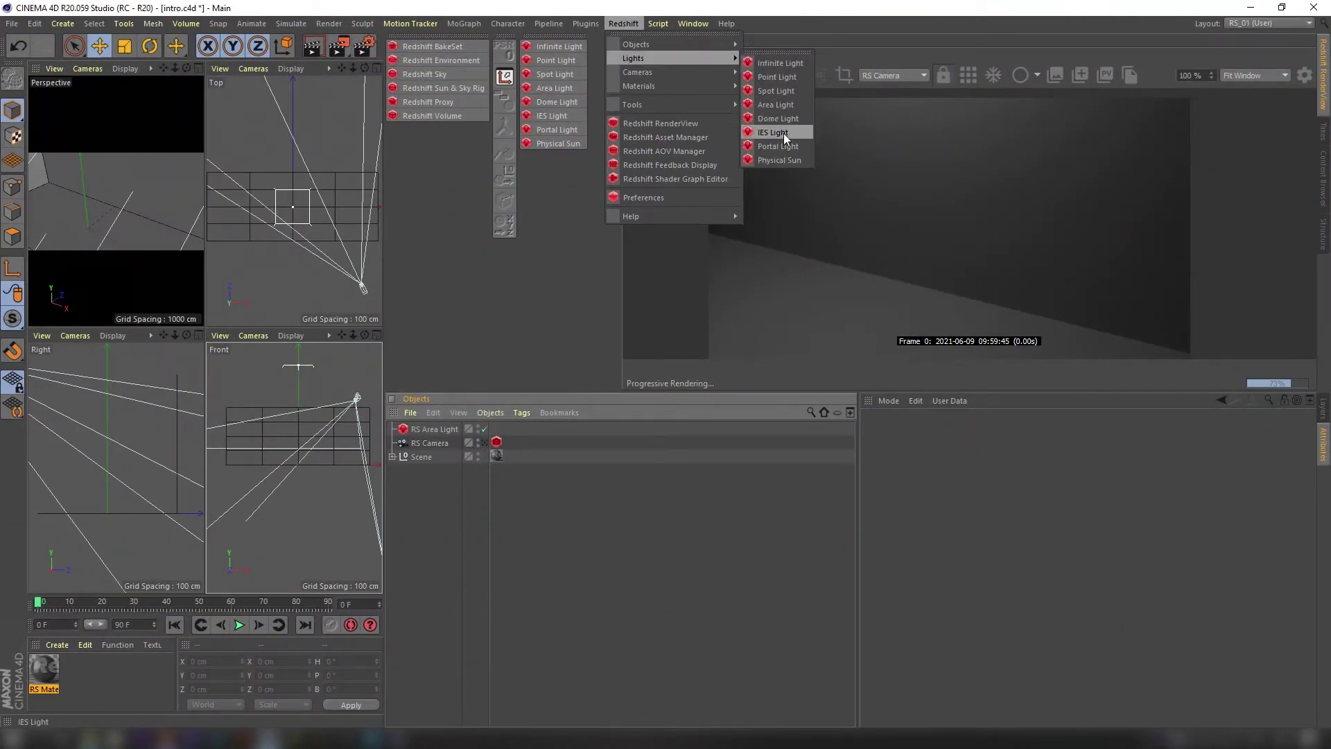
Step: Add a Redshift IES light, raise it to 200 cm and rotate it to point down
{"action": "left_click", "coordinate": [775, 132]}
{"action": "mouse_move", "coordinate": [117, 454]}
{"action": "left_mouse_down"}
{"action": "mouse_move", "coordinate": [123, 413]}
{"action": "mouse_move", "coordinate": [128, 471]}
{"action": "mouse_move", "coordinate": [201, 444]}
{"action": "left_mouse_up"}
{"action": "key", "text": "r"}
{"action": "left_click", "coordinate": [100, 46]}
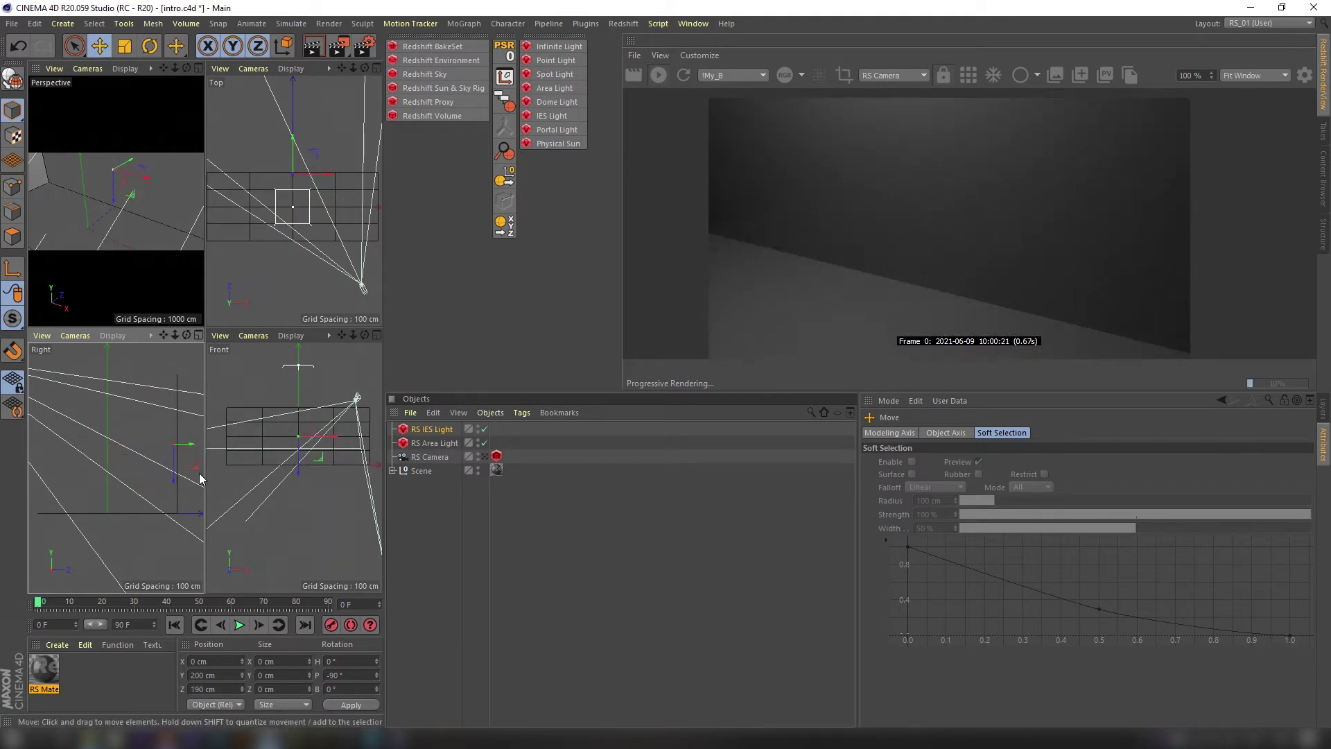
Step: Load display.ies from the ies-lights-pack folder as the light's IES profile
{"action": "left_click", "coordinate": [430, 430]}
{"action": "left_click", "coordinate": [90, 739]}
{"action": "left_click_drag", "start_coordinate": [319, 530], "coordinate": [1004, 579]}
{"action": "left_click", "coordinate": [757, 416]}
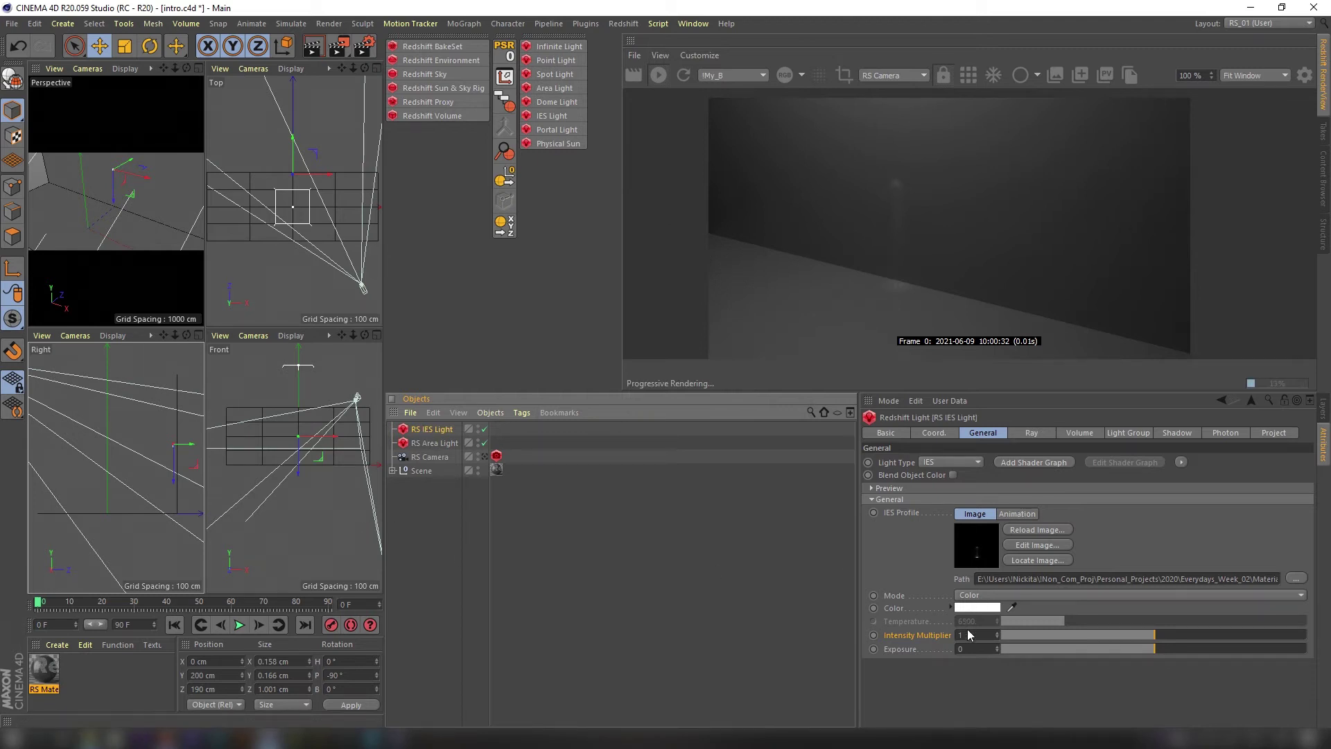
Step: Set the IES light's exposure to 5 and intensity multiplier to 10, and raise it to Y 300 cm
{"action": "left_click", "coordinate": [982, 651]}
{"action": "type", "text": "4"}
{"action": "key", "text": "Return"}
{"action": "key", "text": "Return"}
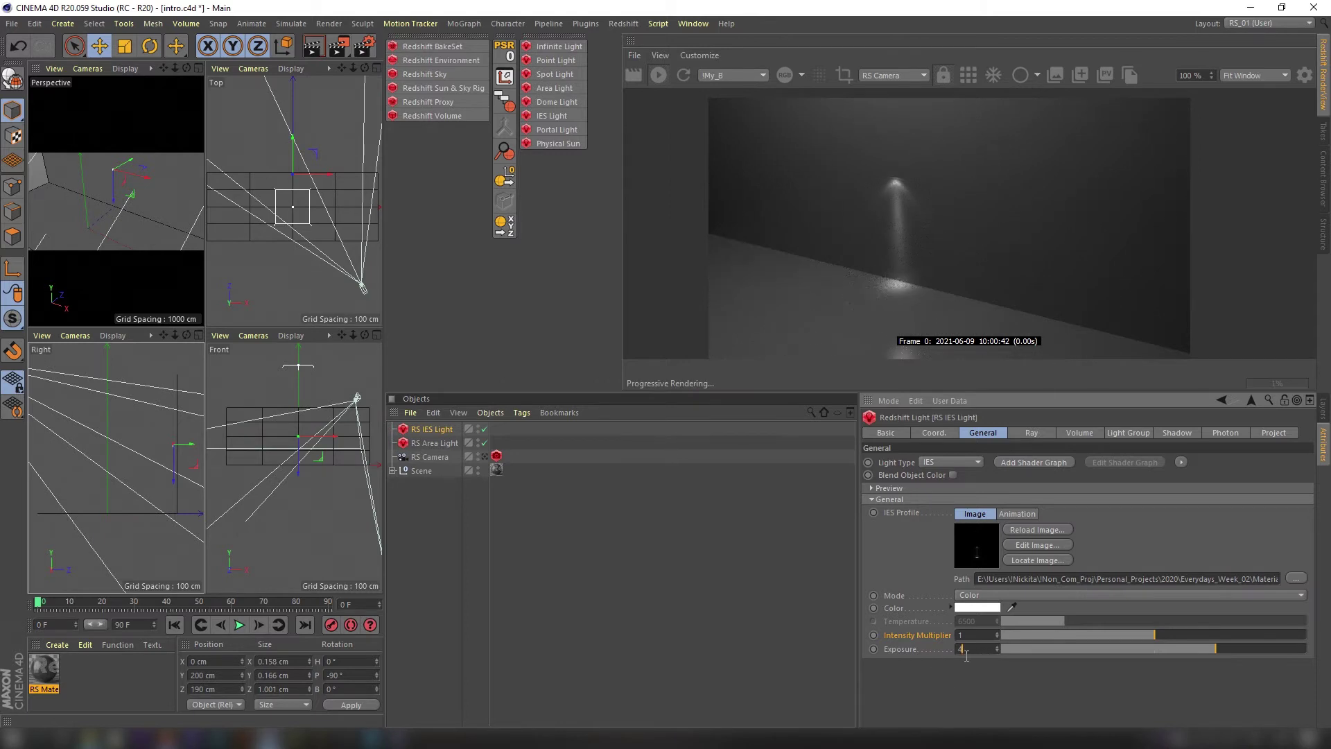
{"action": "key", "text": "shift+Tab"}
{"action": "type", "text": "10"}
{"action": "key", "text": "Return"}
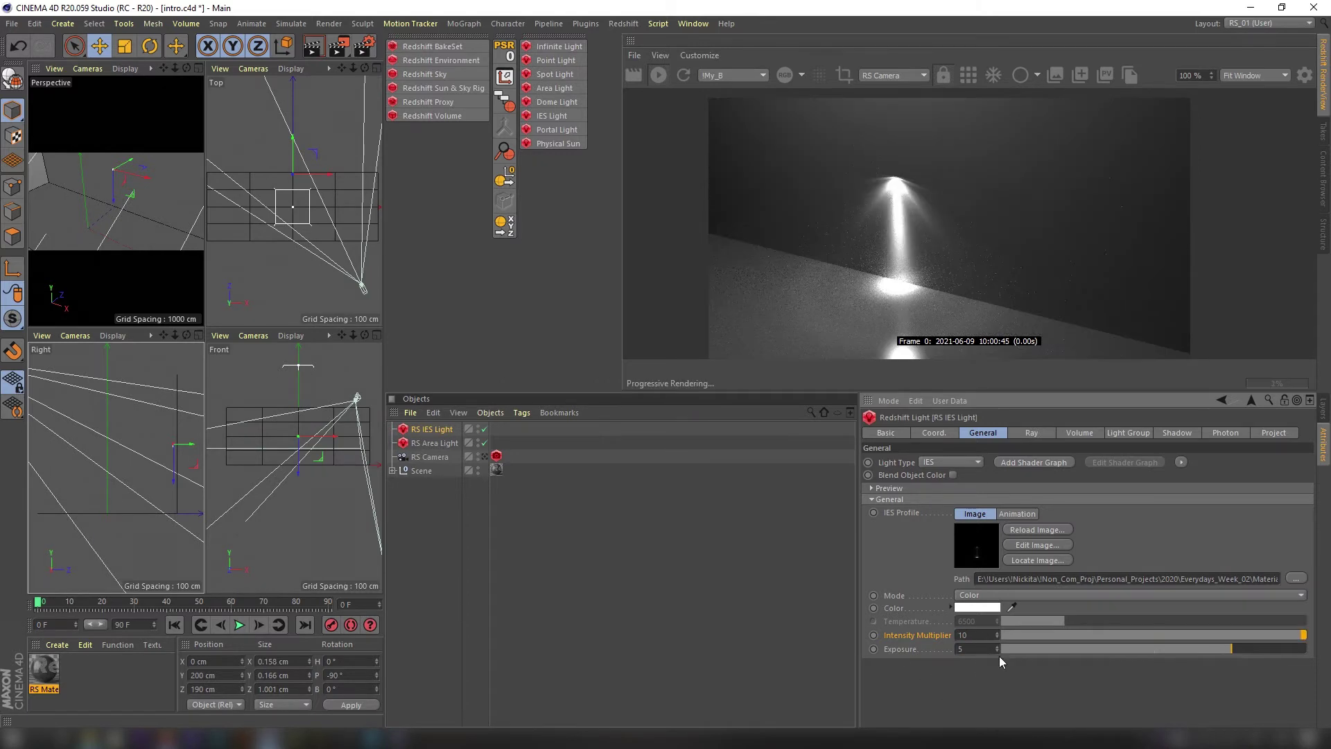
{"action": "left_click", "coordinate": [431, 430]}
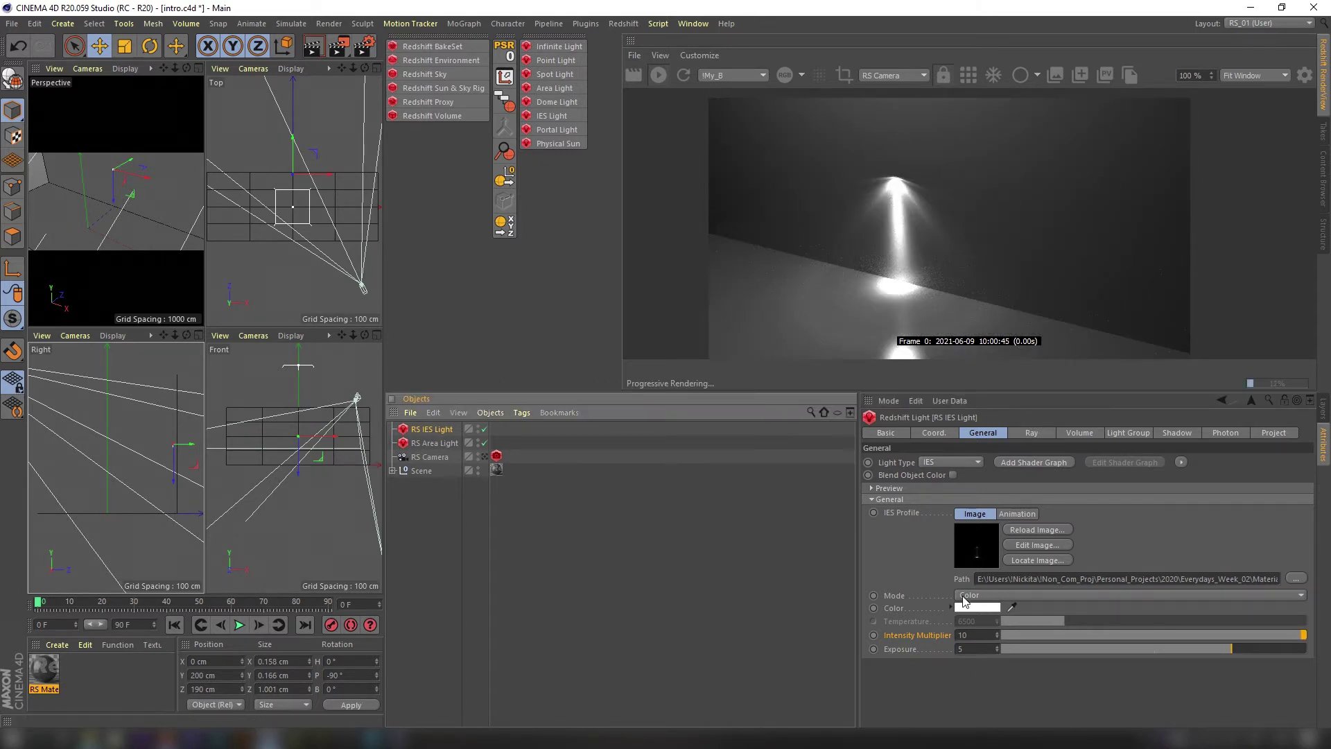
{"action": "left_click_drag", "start_coordinate": [167, 469], "coordinate": [181, 438]}
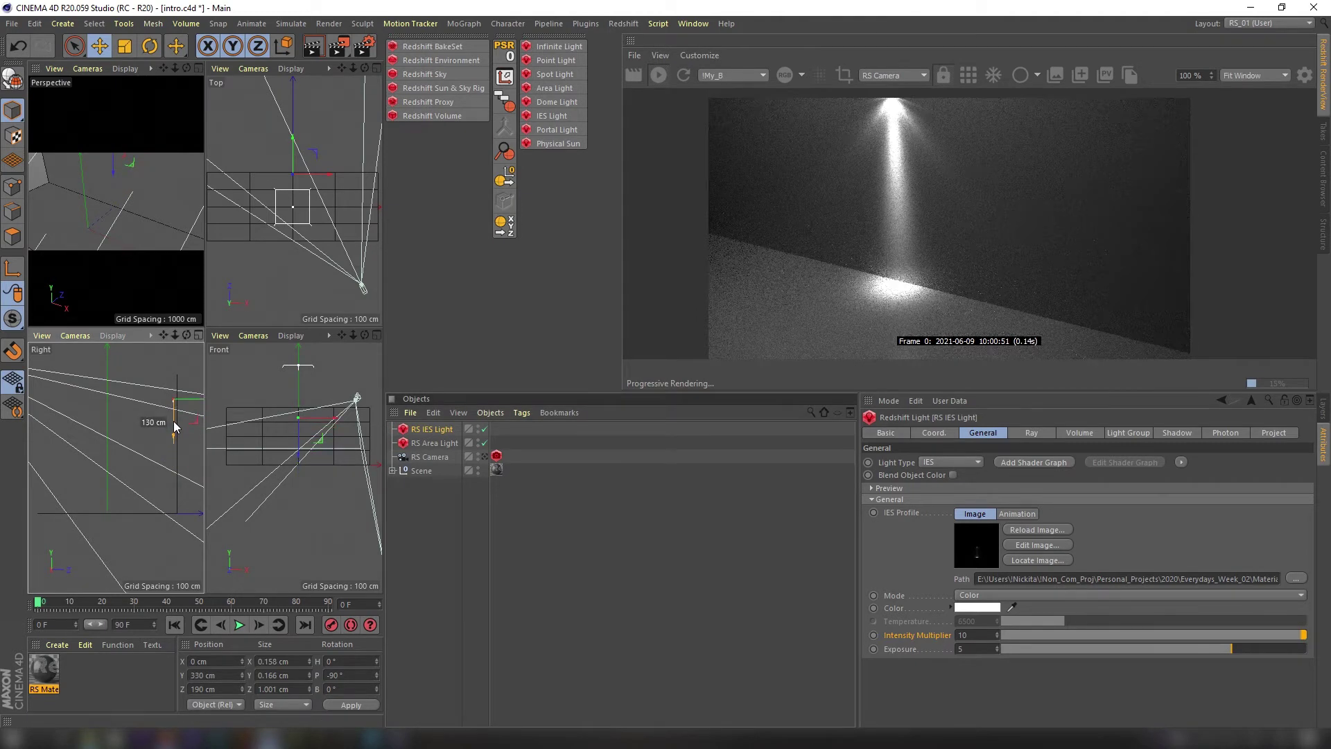
Step: Try a few light colours, then switch to Temperature mode at 25000
{"action": "left_click", "coordinate": [979, 608]}
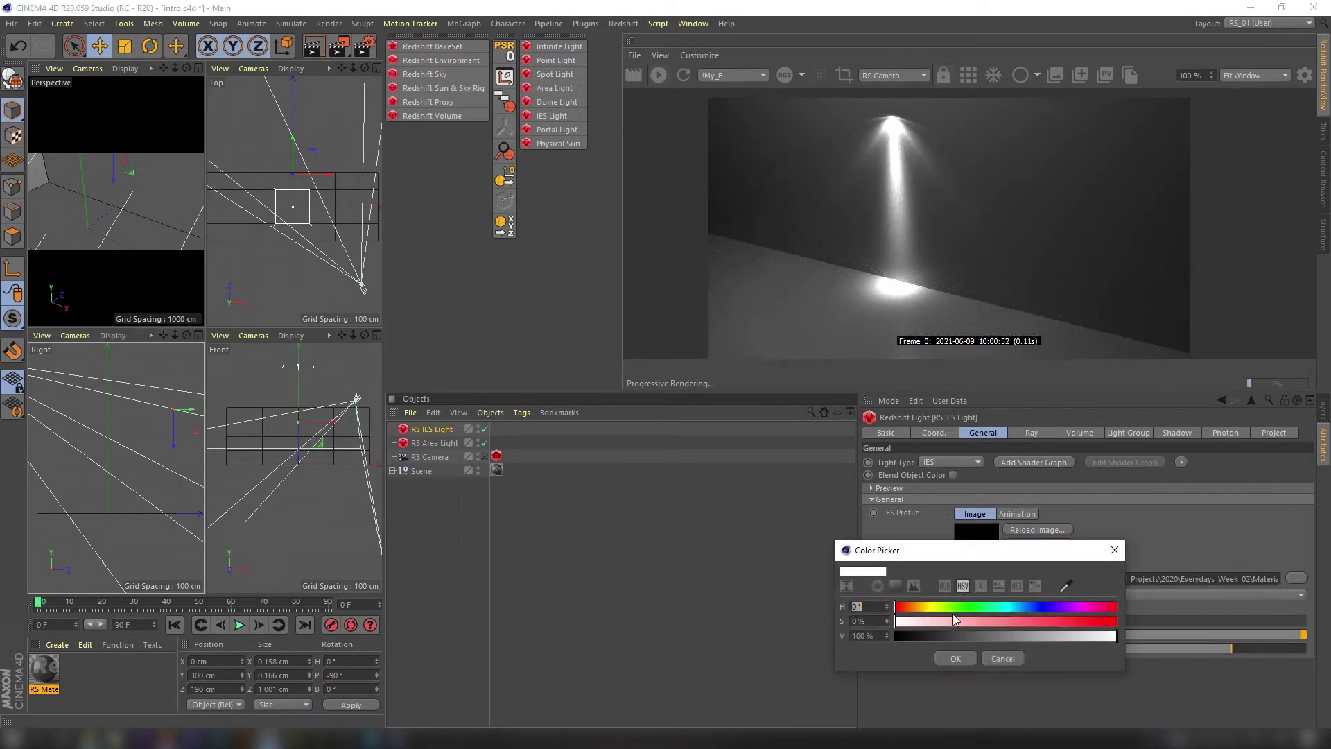
{"action": "left_click", "coordinate": [955, 658]}
{"action": "left_click", "coordinate": [979, 608]}
{"action": "left_click", "coordinate": [1080, 609]}
{"action": "left_click", "coordinate": [966, 655]}
{"action": "left_click", "coordinate": [985, 595]}
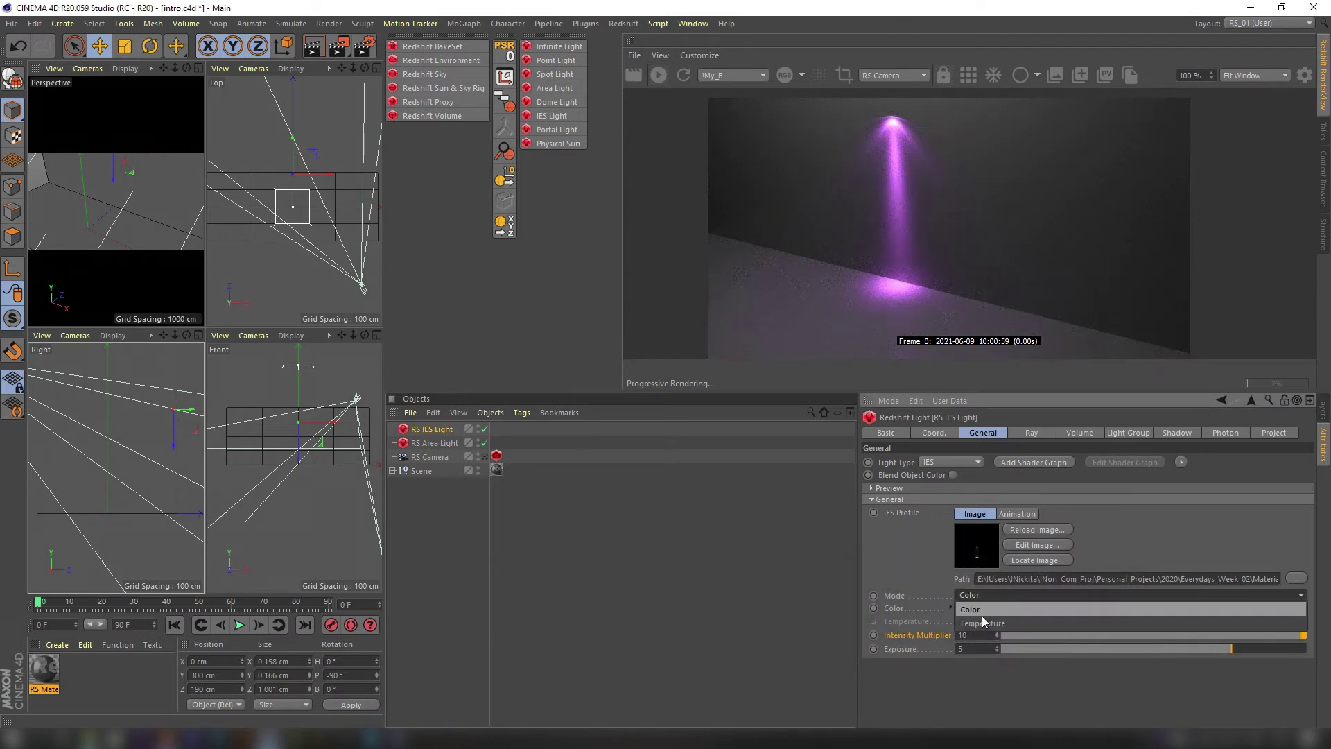
{"action": "left_click_drag", "start_coordinate": [996, 622], "coordinate": [1013, 622]}
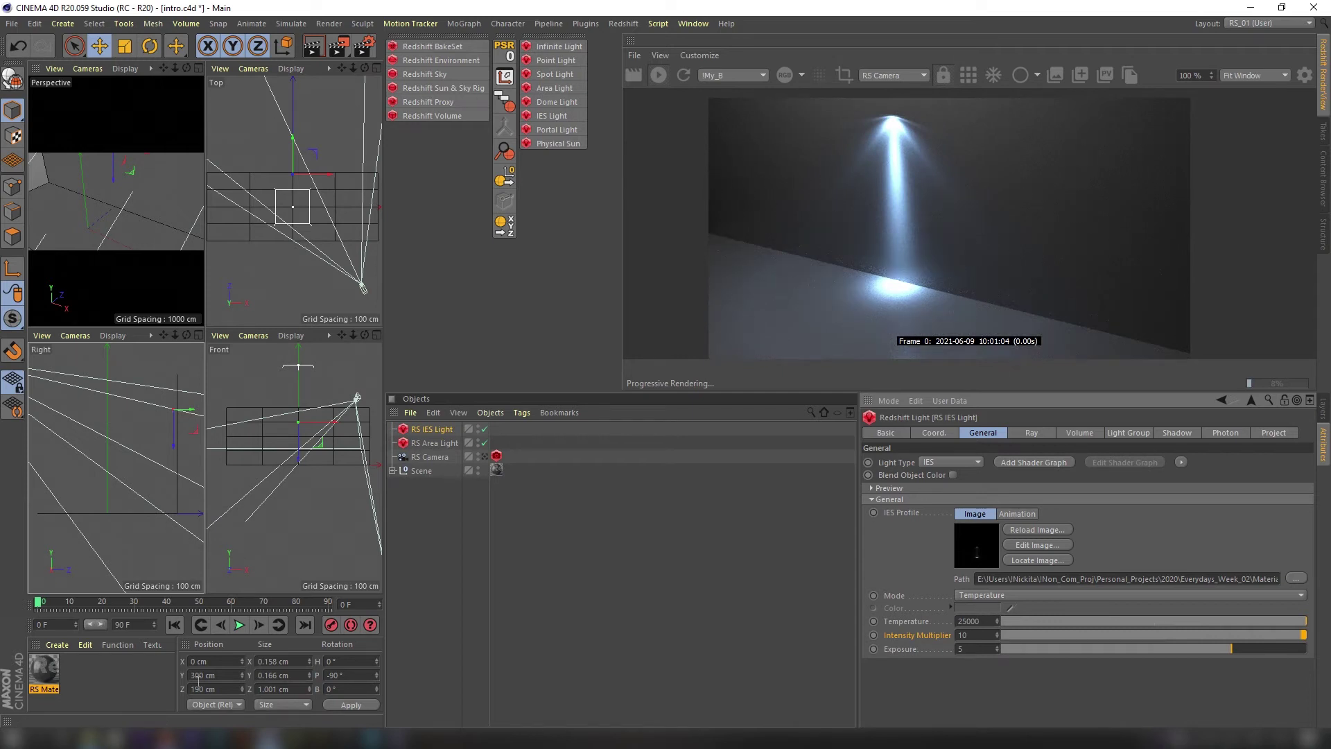
{"action": "left_click", "coordinate": [92, 739]}
Step: Swap the light's profile to defined-diffuse.ies, then to cylinder-narrow.ies without copying it
{"action": "left_click_drag", "start_coordinate": [480, 443], "coordinate": [1030, 574]}
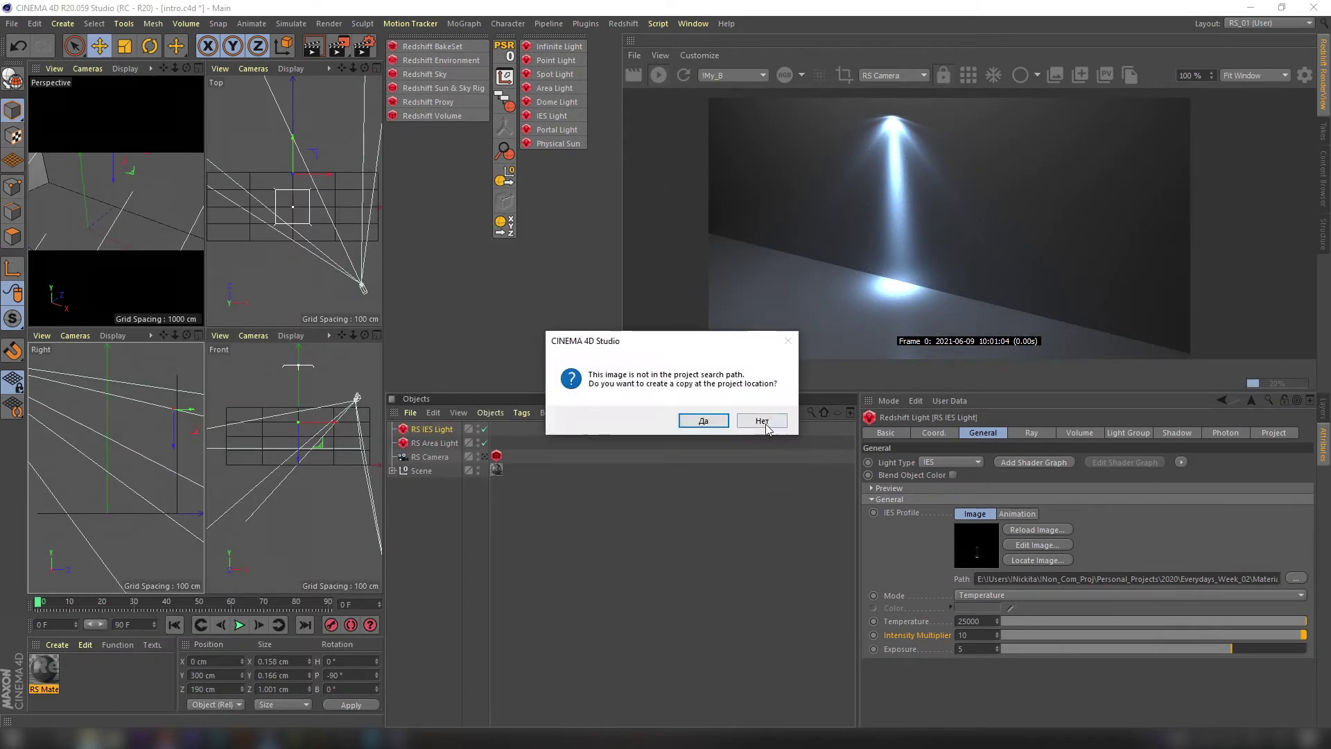
{"action": "left_click", "coordinate": [763, 421]}
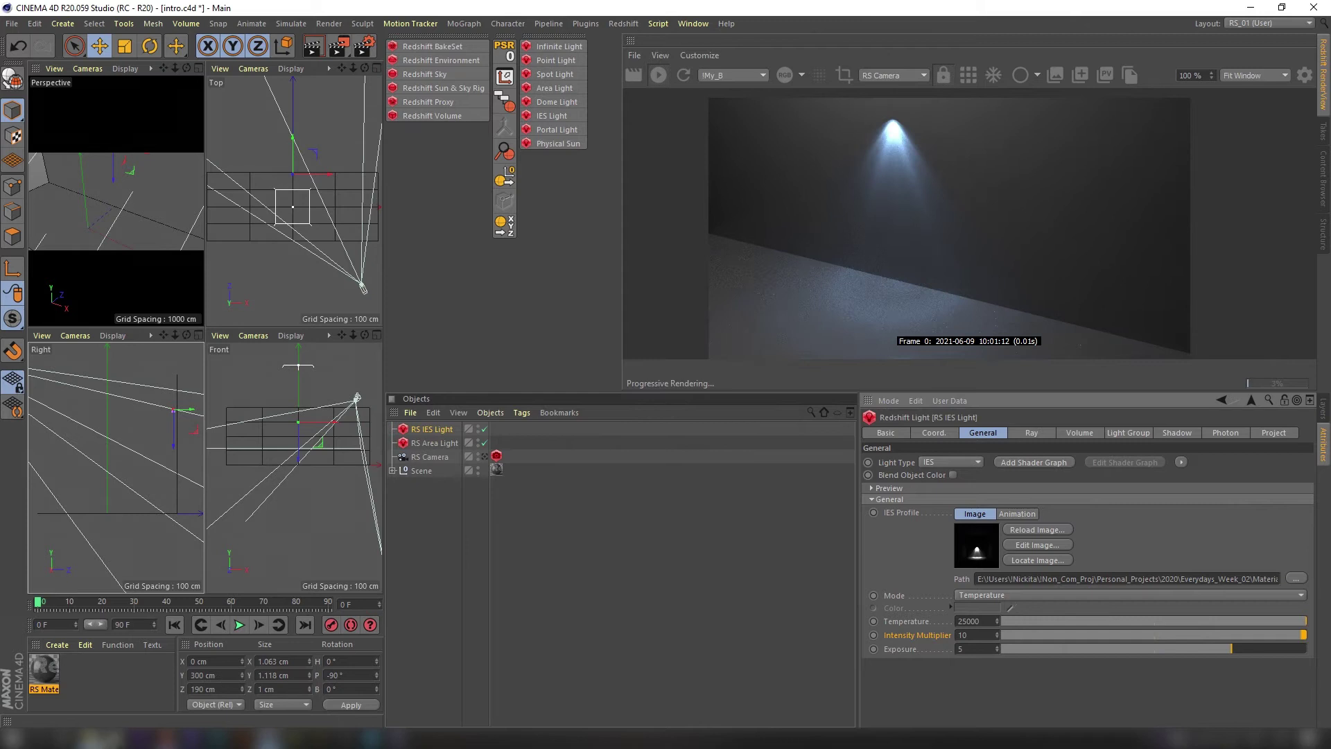
{"action": "left_click", "coordinate": [92, 739]}
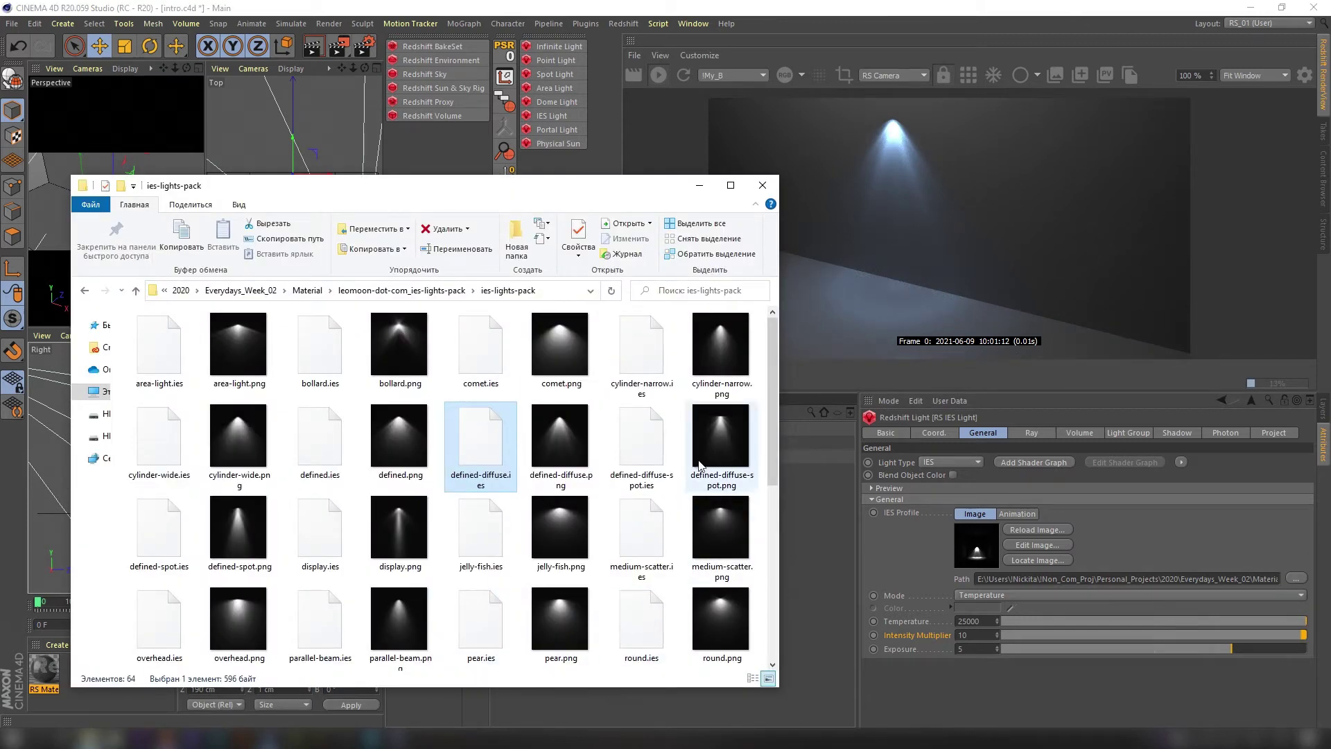
{"action": "left_click", "coordinate": [654, 448]}
{"action": "left_click", "coordinate": [653, 352]}
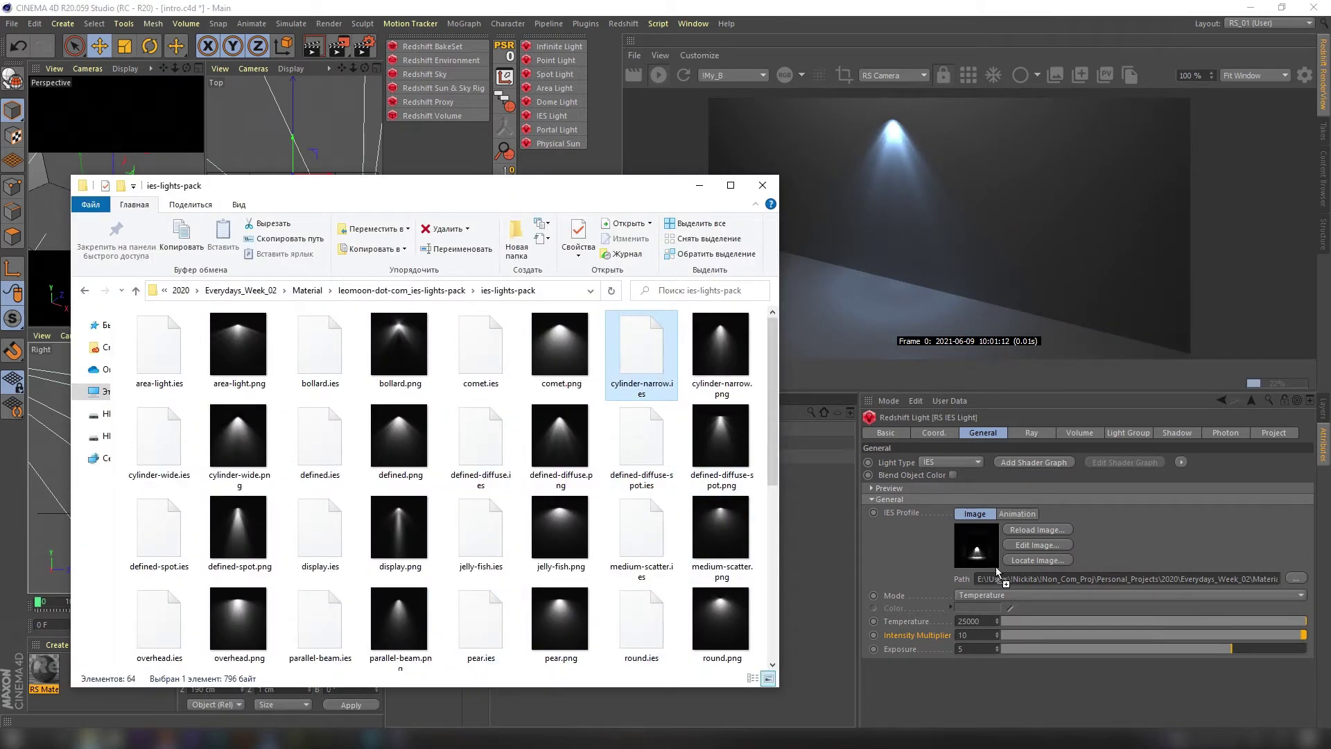
{"action": "left_click_drag", "start_coordinate": [996, 577], "coordinate": [994, 578]}
{"action": "left_click", "coordinate": [763, 421]}
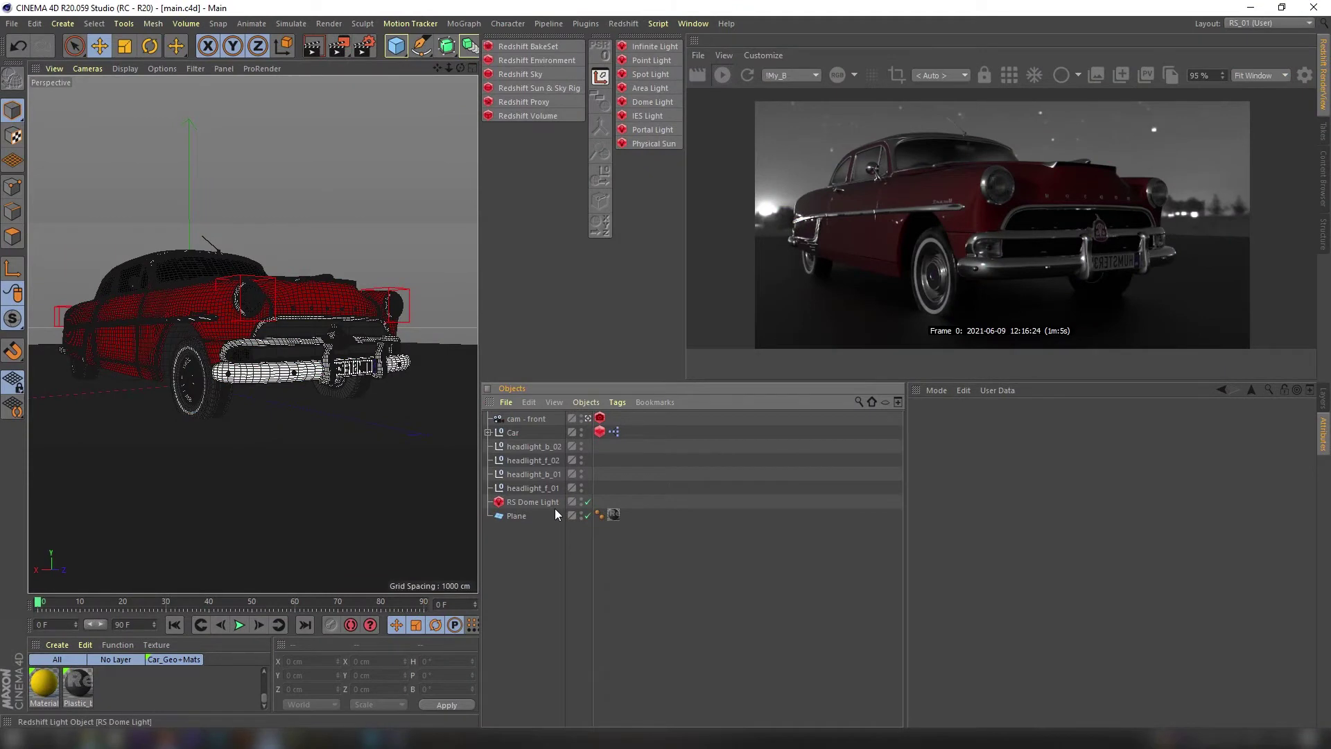
Step: Lower the RS Dome Light's exposure to dim the scene
{"action": "left_click", "coordinate": [551, 504]}
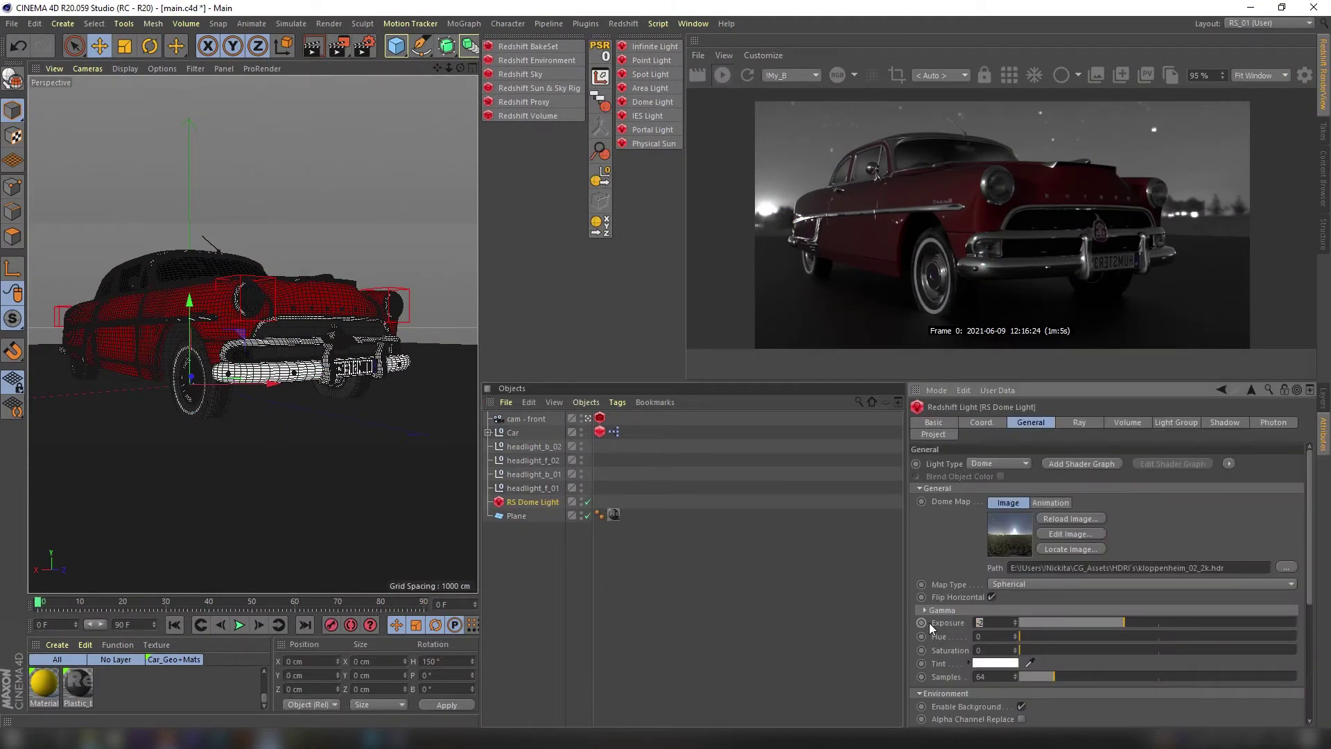
{"action": "key", "text": "Return"}
{"action": "left_click", "coordinate": [535, 587]}
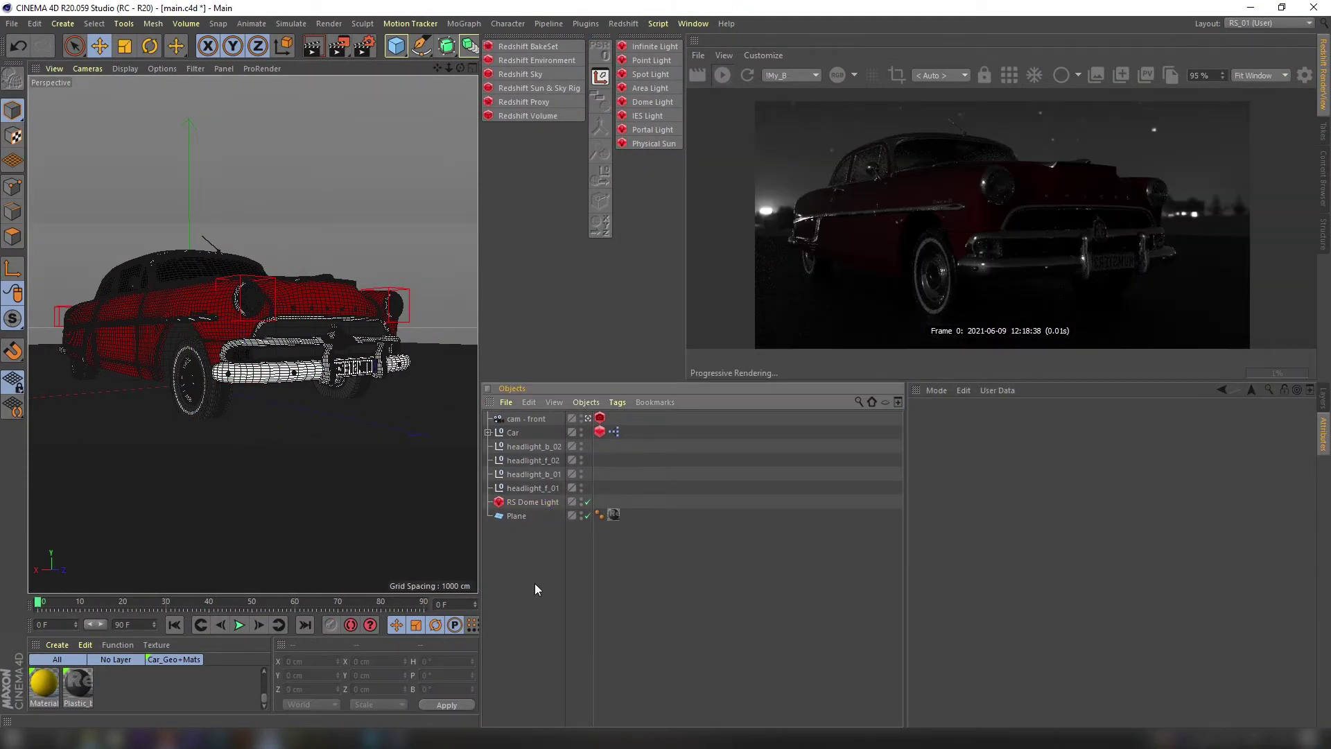
Step: Add an RS Spot Light under headlight_f_01, reset its PSR, and set a 20° cone angle
{"action": "left_click", "coordinate": [653, 74]}
{"action": "left_click_drag", "start_coordinate": [526, 418], "coordinate": [543, 502]}
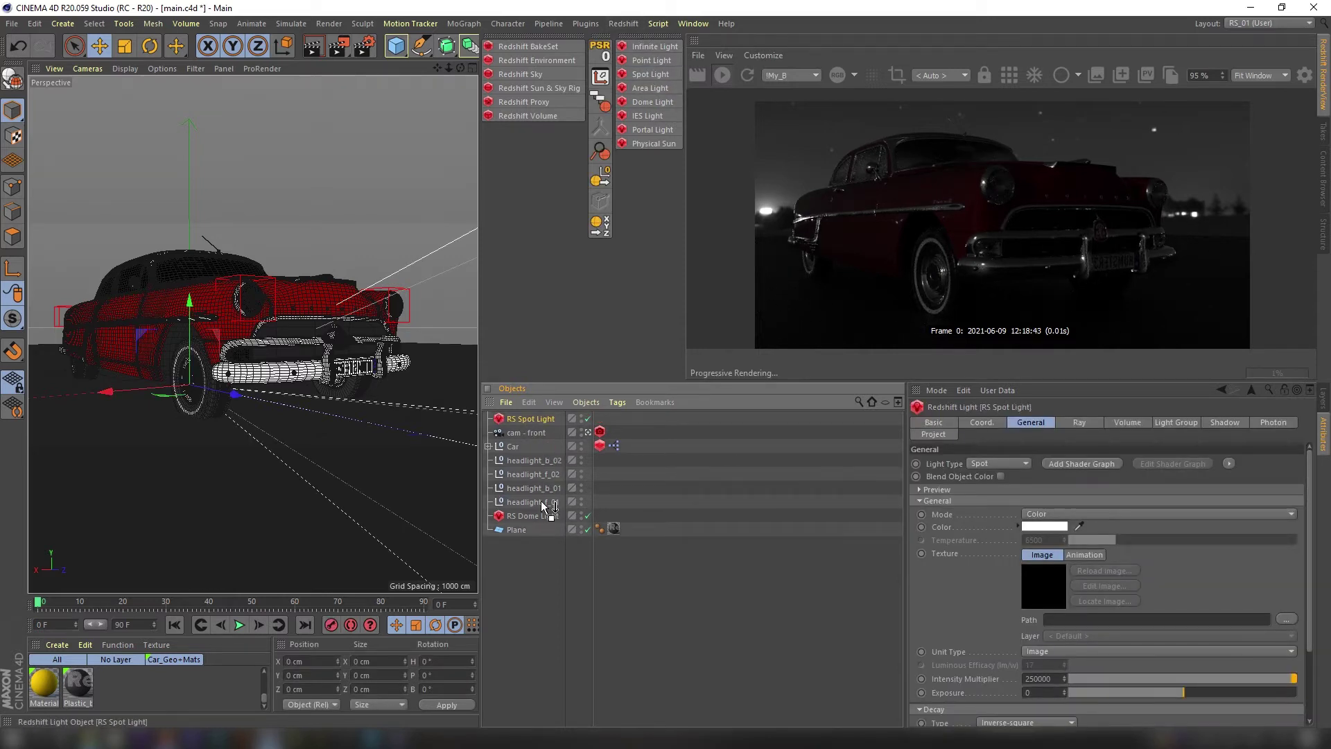
{"action": "left_click", "coordinate": [600, 50]}
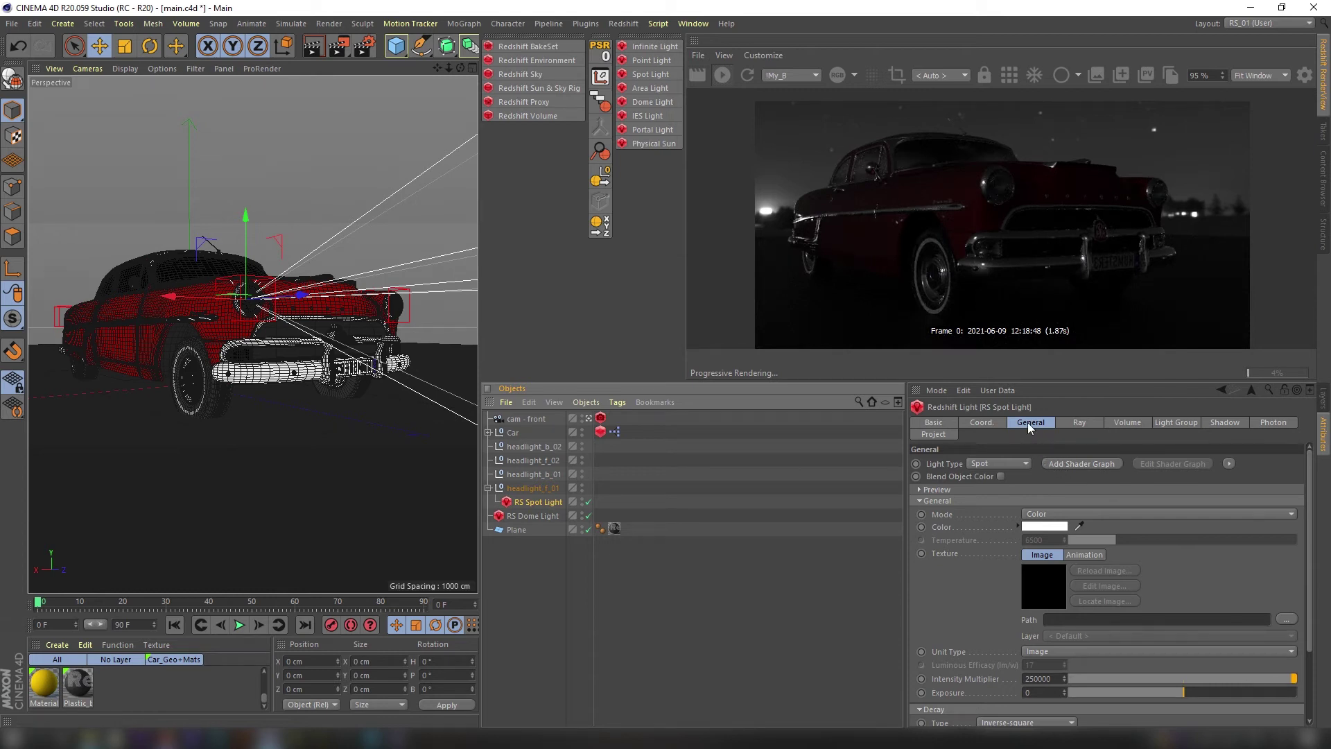
{"action": "scroll", "coordinate": [987, 642], "scroll_direction": "down", "scroll_amount": 3}
{"action": "left_click", "coordinate": [1012, 690]}
{"action": "type", "text": "20"}
{"action": "key", "text": "Return"}
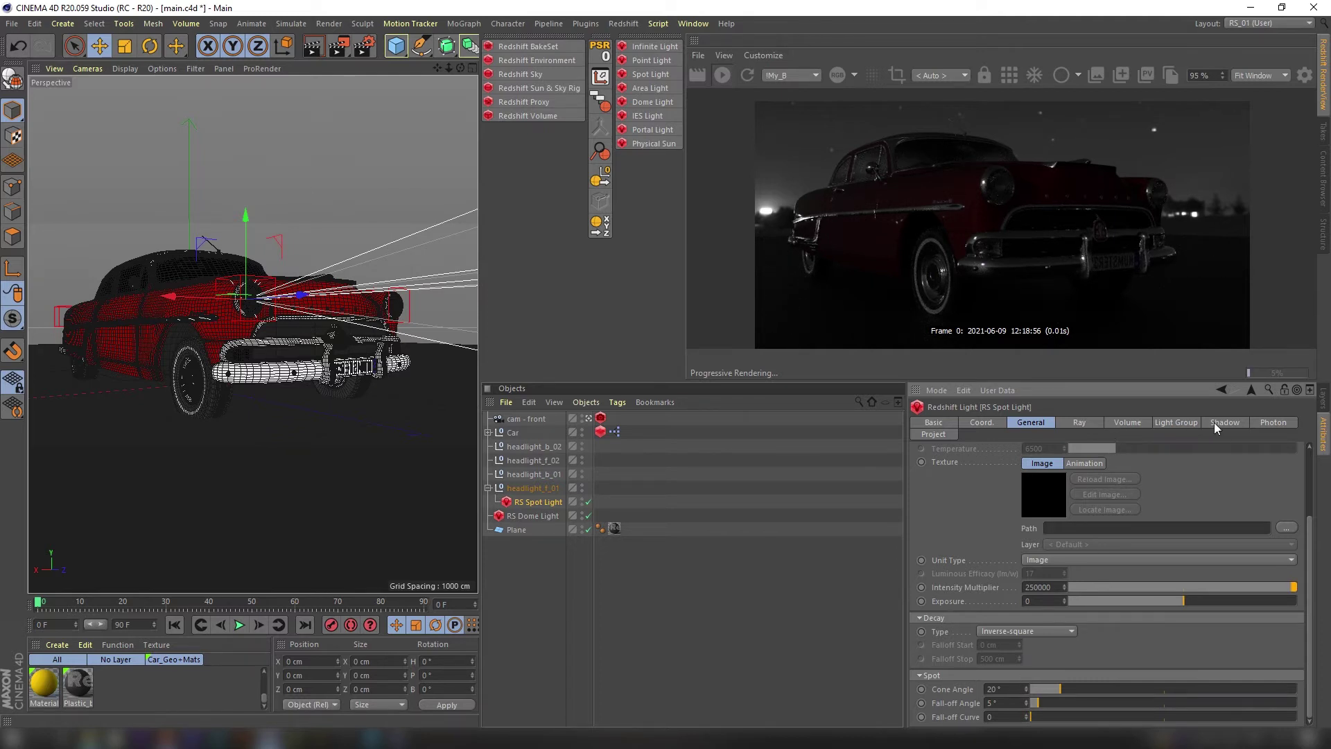
Step: Add Body.1 to the spot light's Exclude list
{"action": "left_click", "coordinate": [933, 434]}
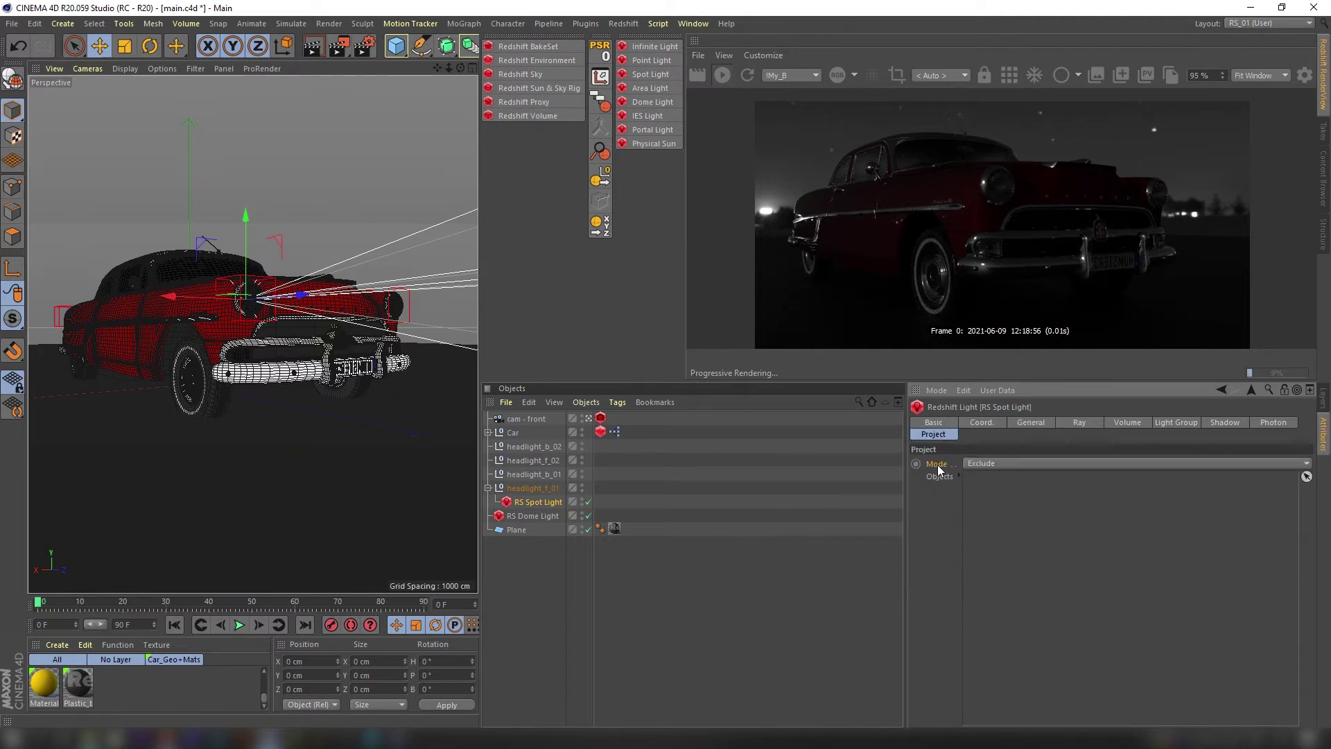
{"action": "left_click", "coordinate": [488, 432]}
{"action": "left_click_drag", "start_coordinate": [548, 585], "coordinate": [1012, 517]}
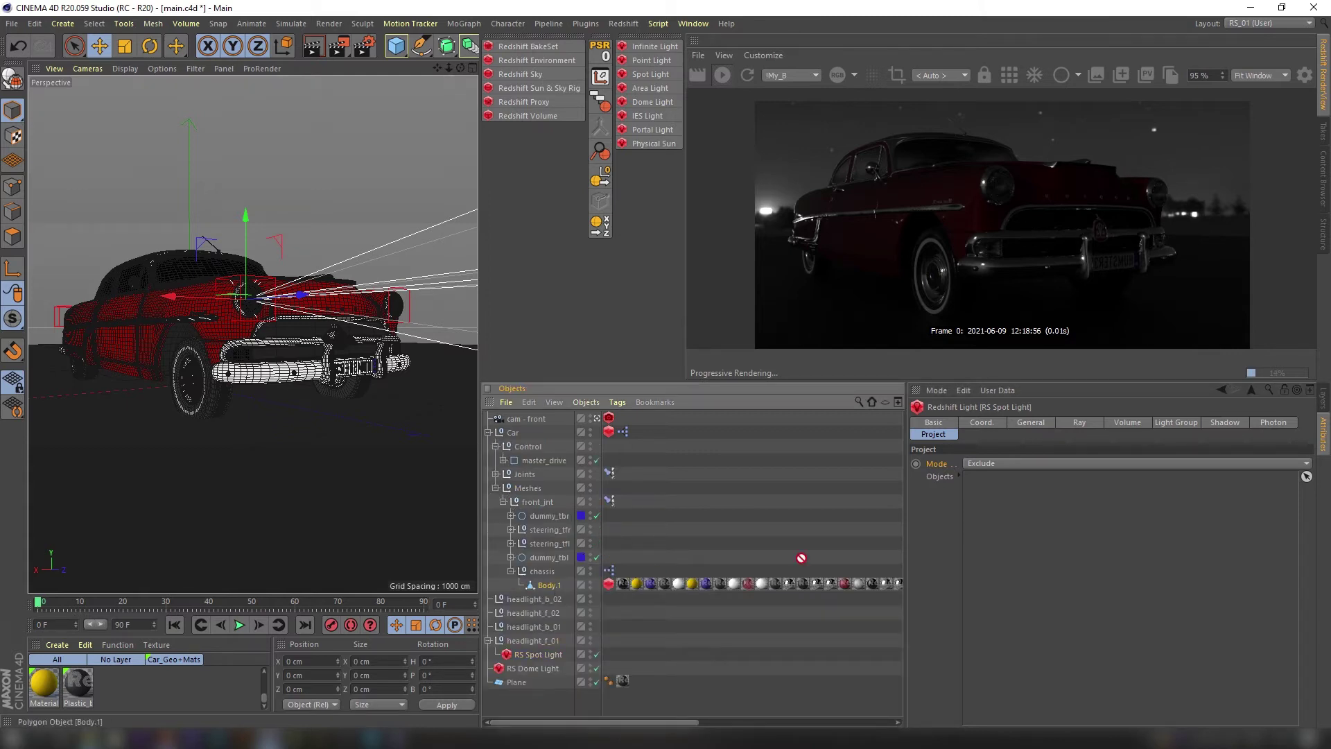
{"action": "left_click", "coordinate": [488, 432]}
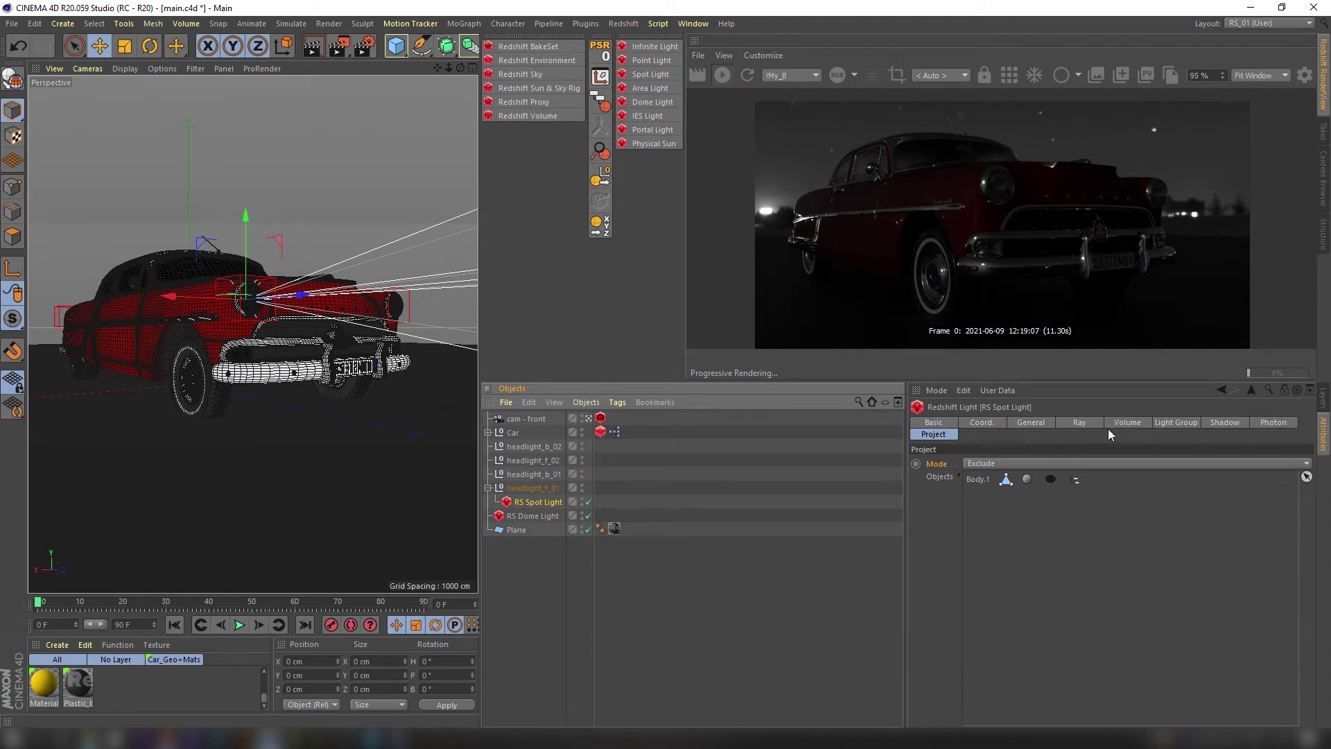
Step: Set the spot light's volume contribution scale to 0.01 and add a Redshift Environment
{"action": "left_click", "coordinate": [1125, 423]}
{"action": "type", "text": "0.01"}
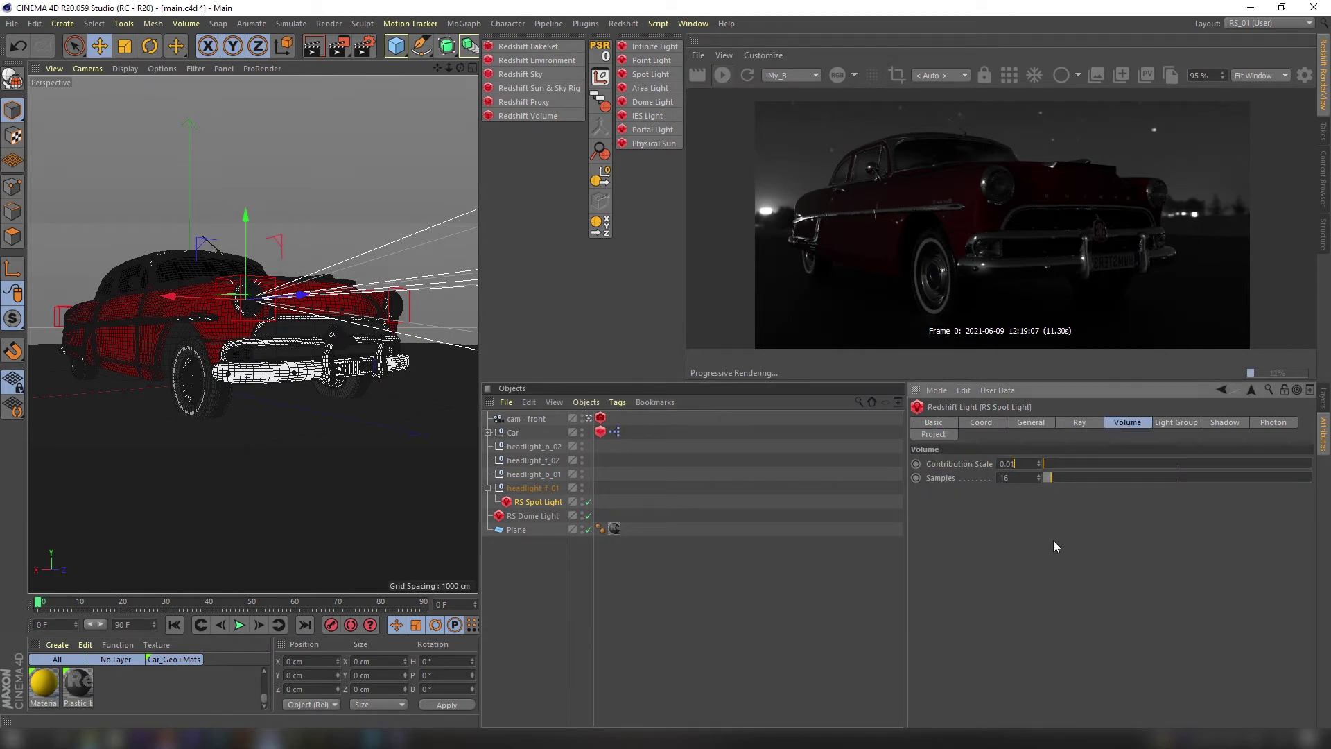
{"action": "key", "text": "Return"}
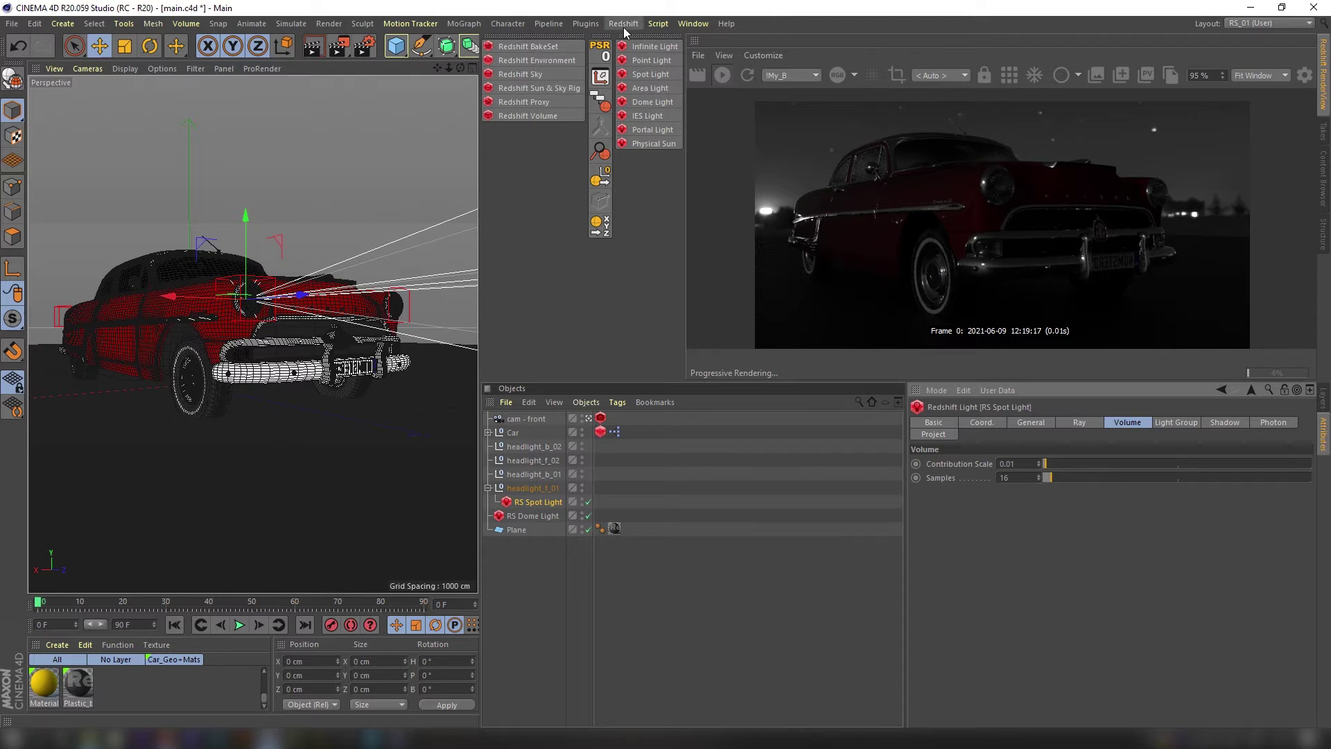
{"action": "left_click", "coordinate": [555, 59]}
Step: Give the Redshift Environment's volume scattering attenuation 0.01 and phase 0.25
{"action": "left_click", "coordinate": [547, 417]}
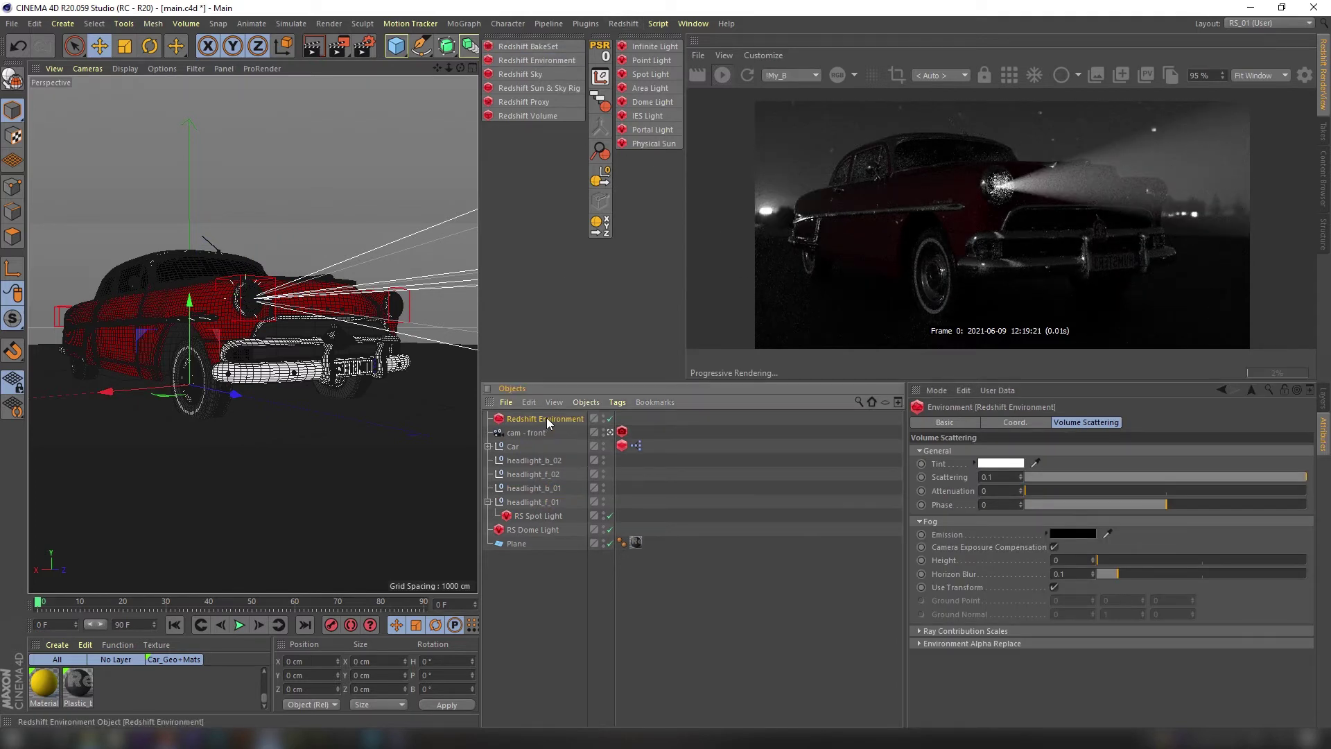
{"action": "left_click", "coordinate": [993, 493]}
{"action": "type", "text": "0.01"}
{"action": "key", "text": "Return"}
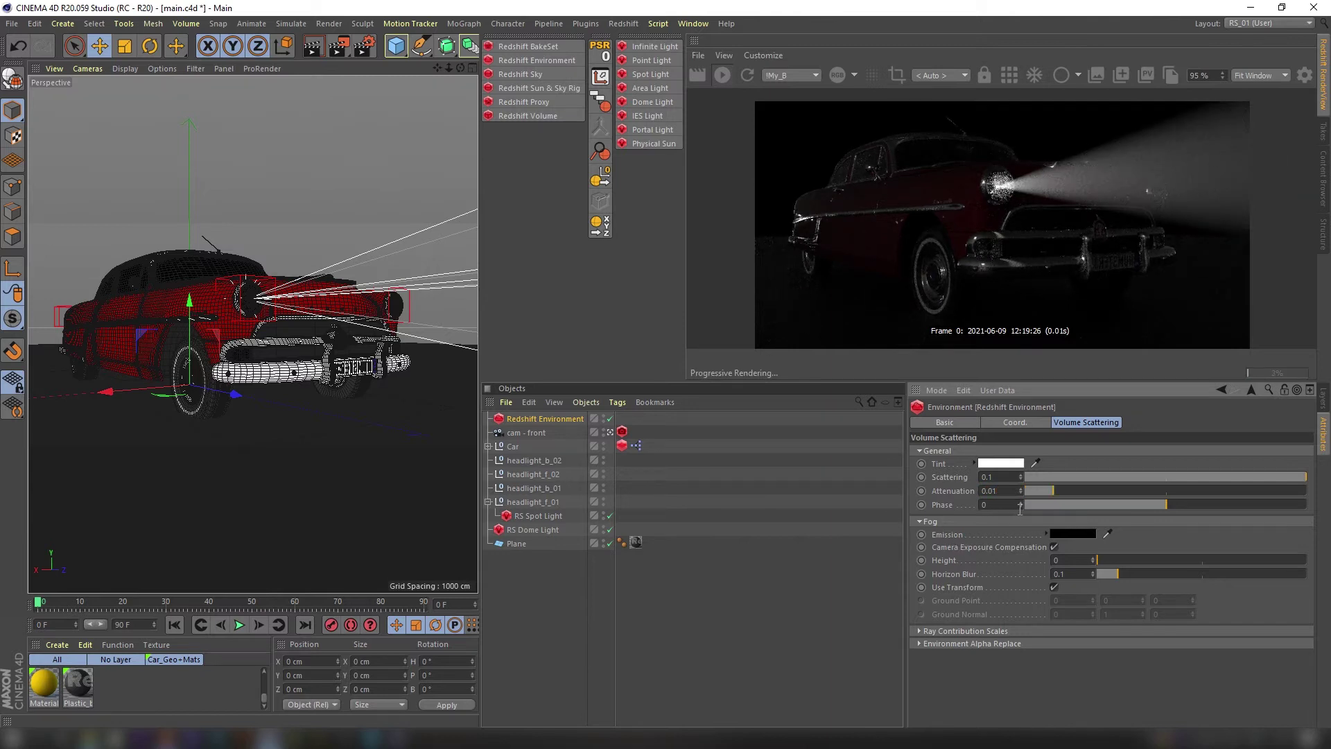
{"action": "type", "text": "0.25"}
{"action": "key", "text": "Return"}
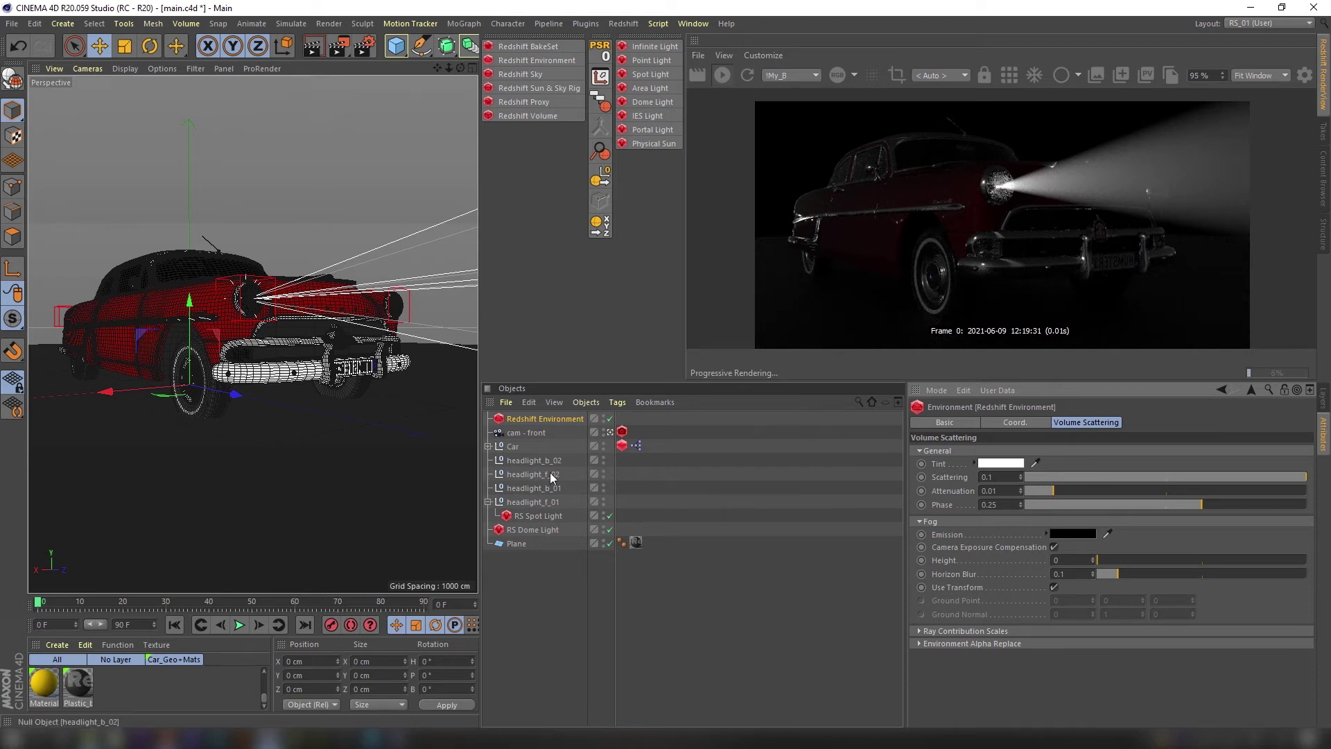
{"action": "left_click", "coordinate": [546, 515]}
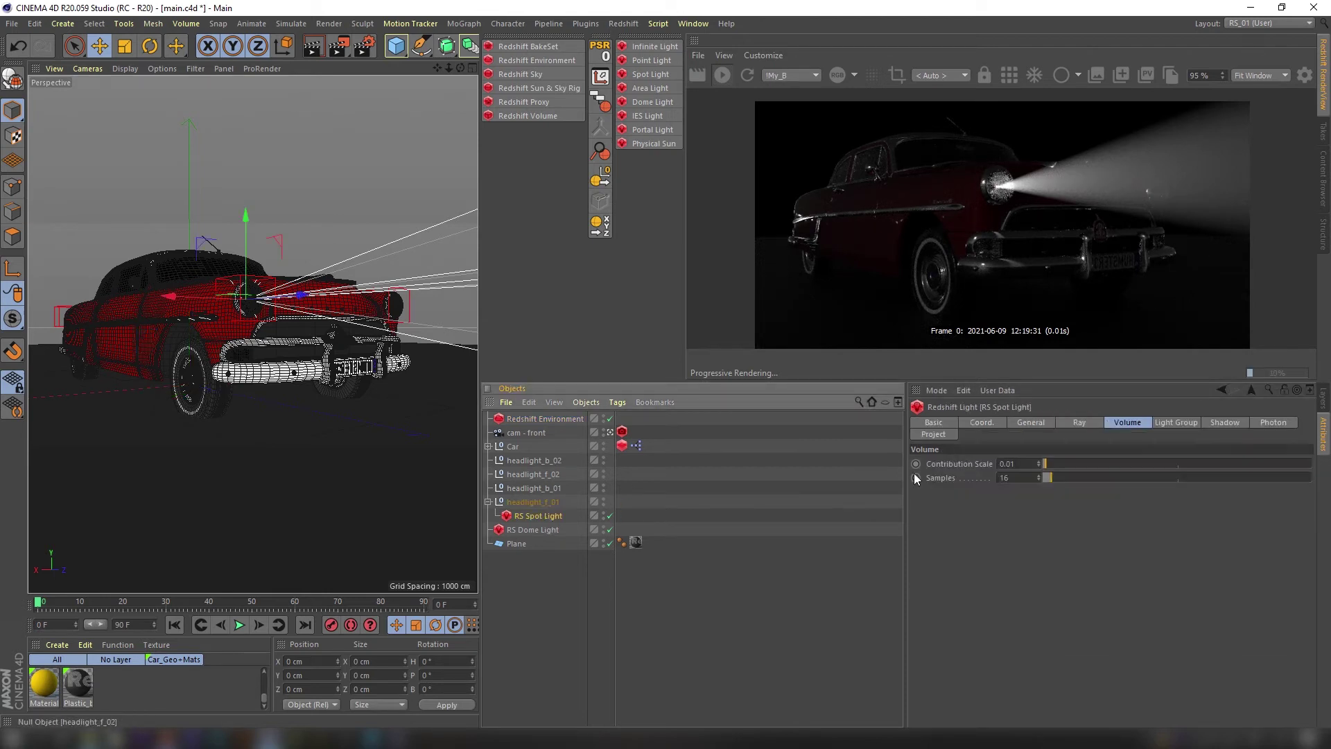
Step: Test spot light volume contribution at 0.1 and 0.001, then undo the change
{"action": "double_click", "coordinate": [1018, 464]}
{"action": "type", "text": "0.1"}
{"action": "key", "text": "Return"}
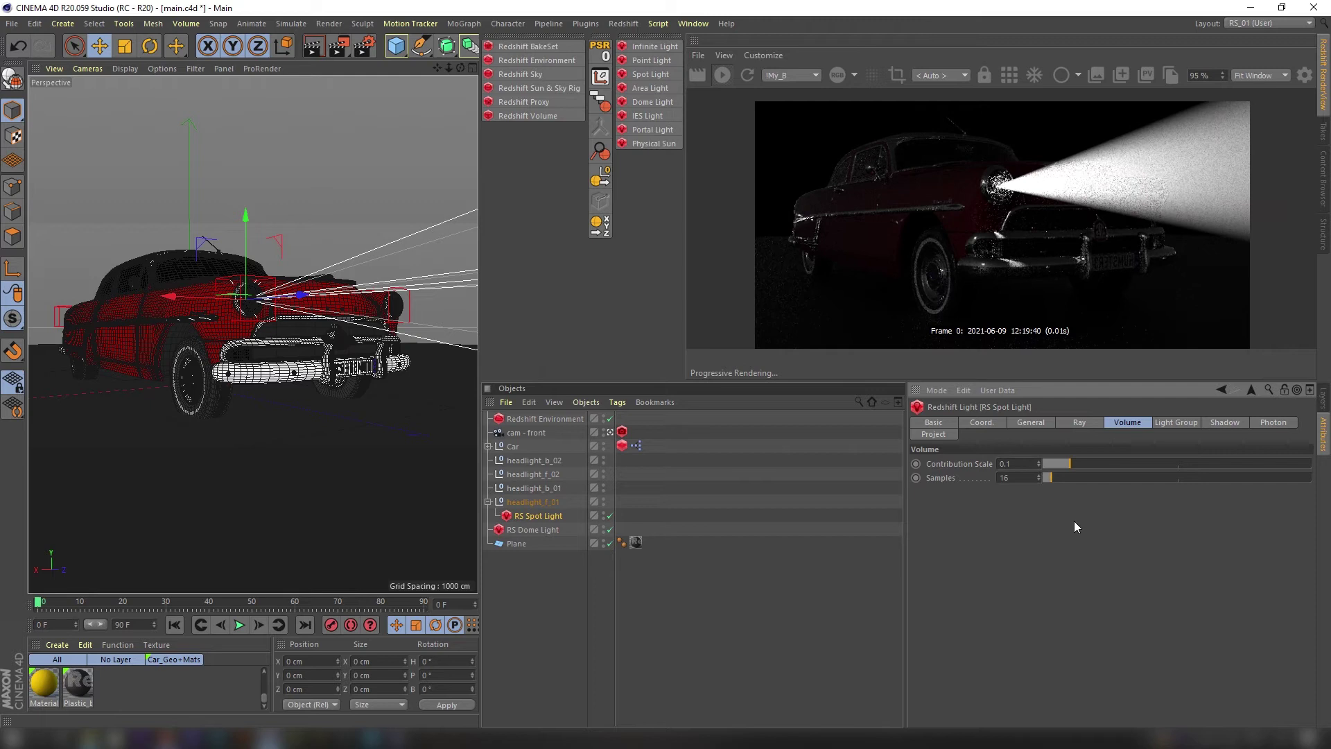
{"action": "double_click", "coordinate": [1012, 464]}
{"action": "type", "text": "0.001"}
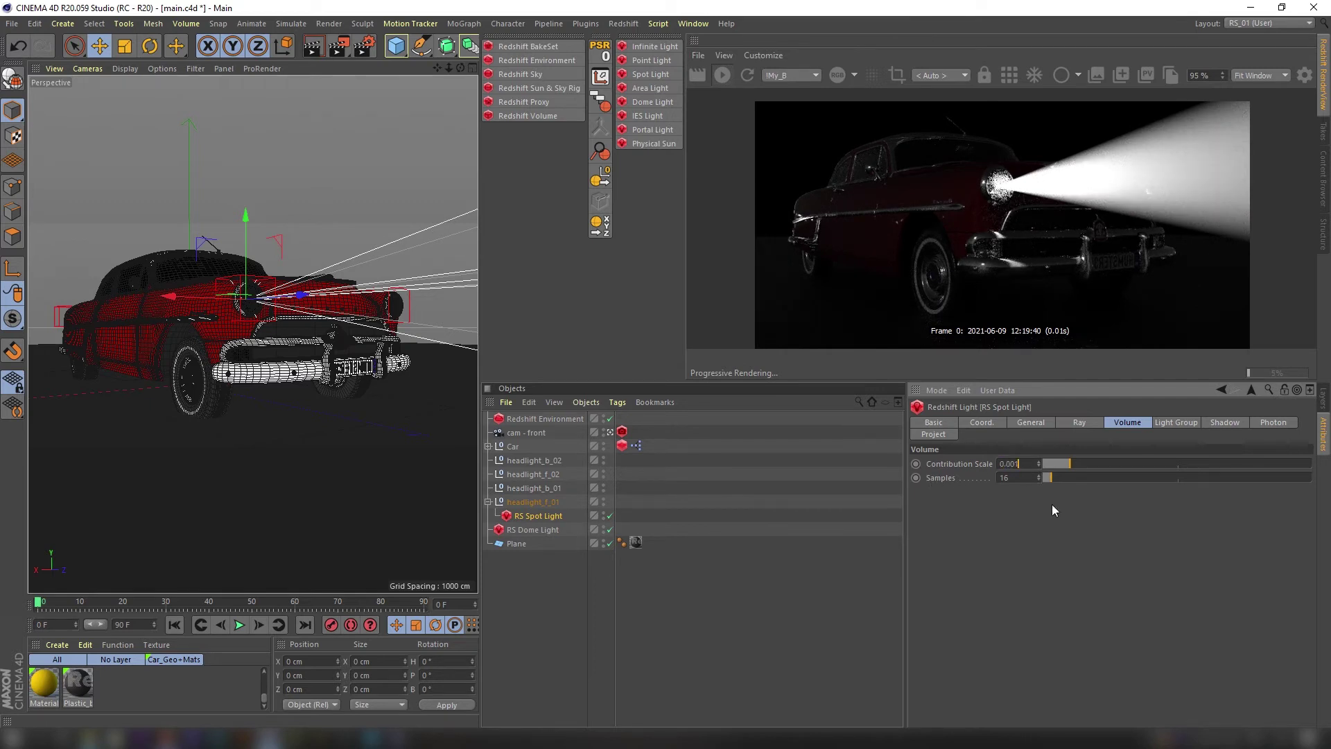
{"action": "key", "text": "Return"}
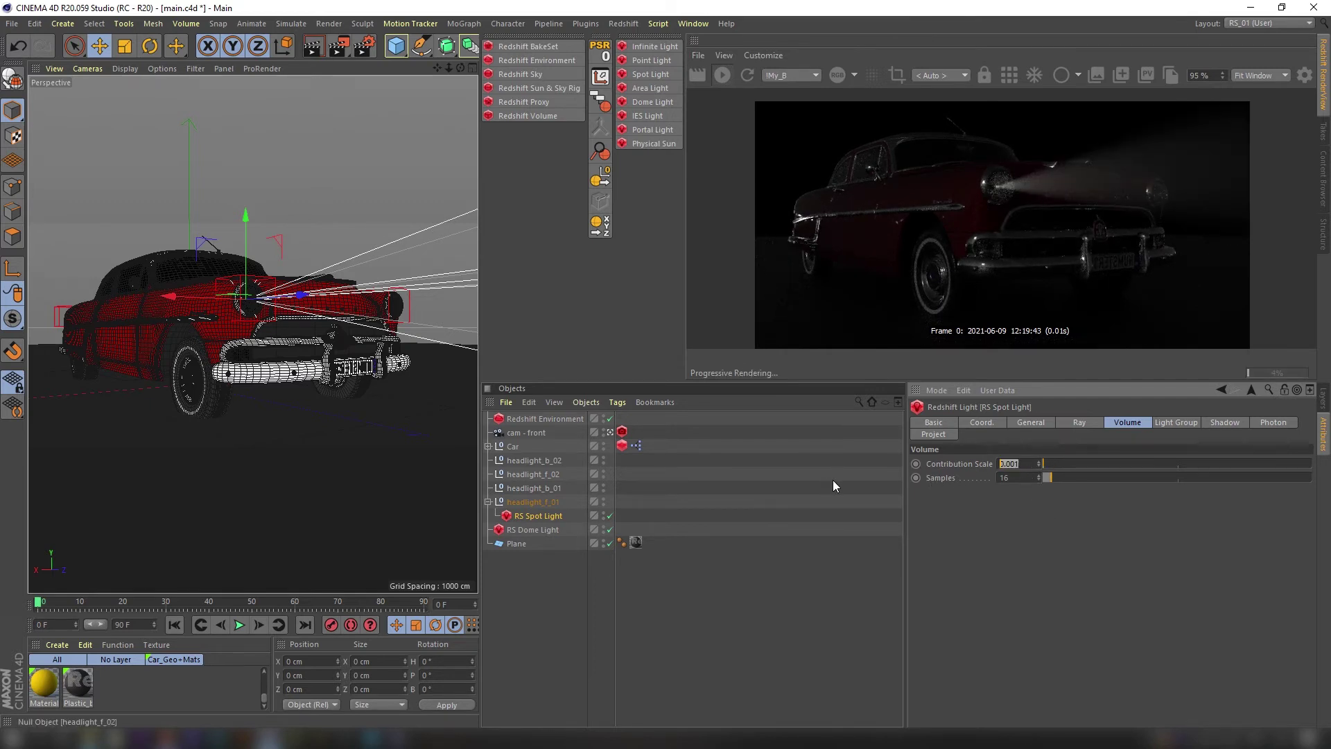
{"action": "key", "text": "ctrl+z"}
Step: Narrow the spot's cone angle, then delete the RS Spot Light
{"action": "left_click", "coordinate": [1031, 422]}
{"action": "scroll", "coordinate": [964, 621], "scroll_direction": "down", "scroll_amount": 3}
{"action": "mouse_move", "coordinate": [1056, 688]}
{"action": "left_mouse_down"}
{"action": "mouse_move", "coordinate": [1078, 686]}
{"action": "mouse_move", "coordinate": [1048, 684]}
{"action": "left_mouse_up"}
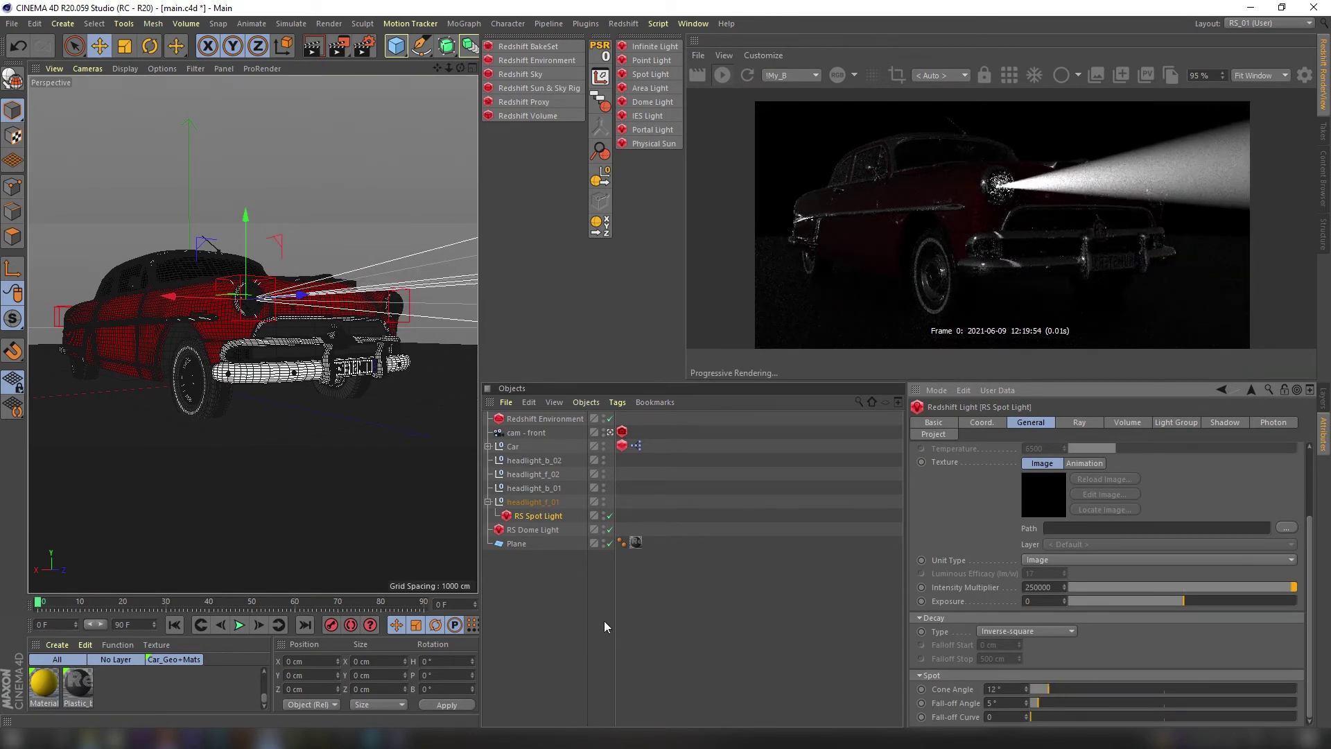
{"action": "left_click", "coordinate": [575, 588]}
{"action": "left_click", "coordinate": [553, 517]}
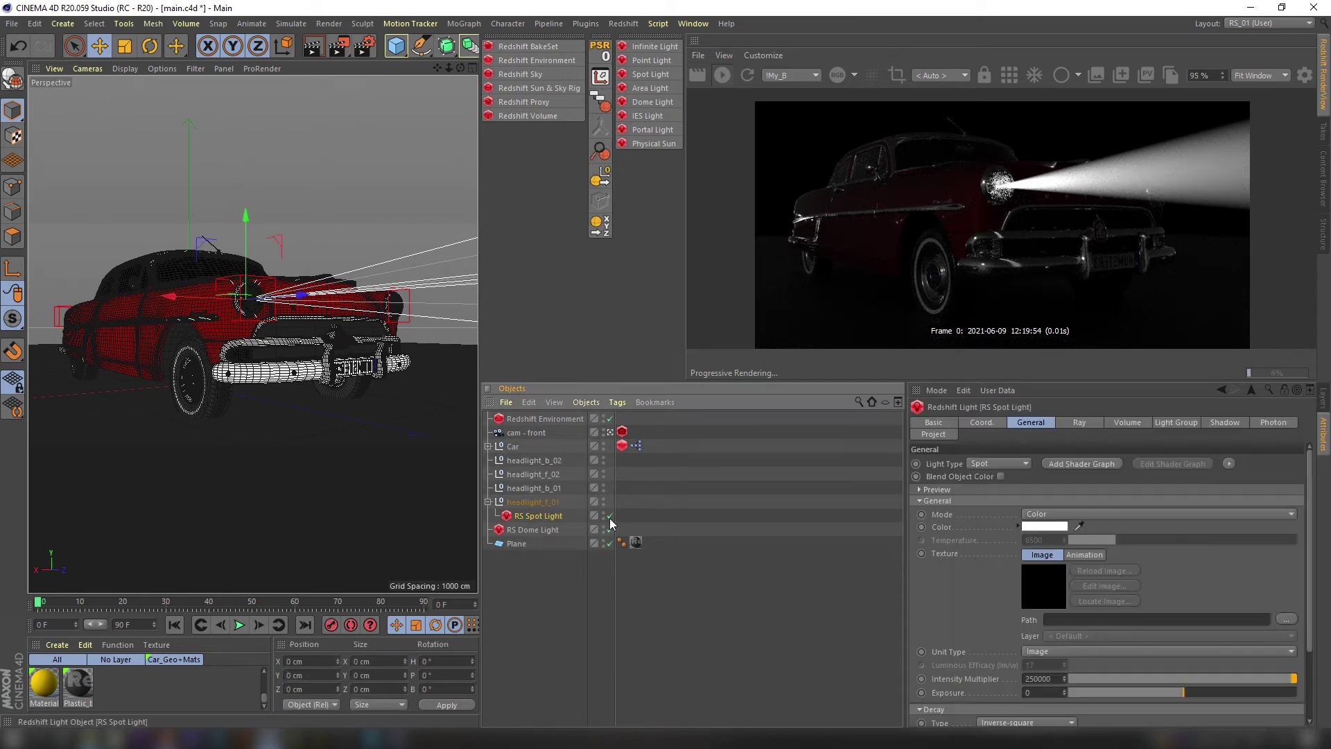
{"action": "key", "text": "Delete"}
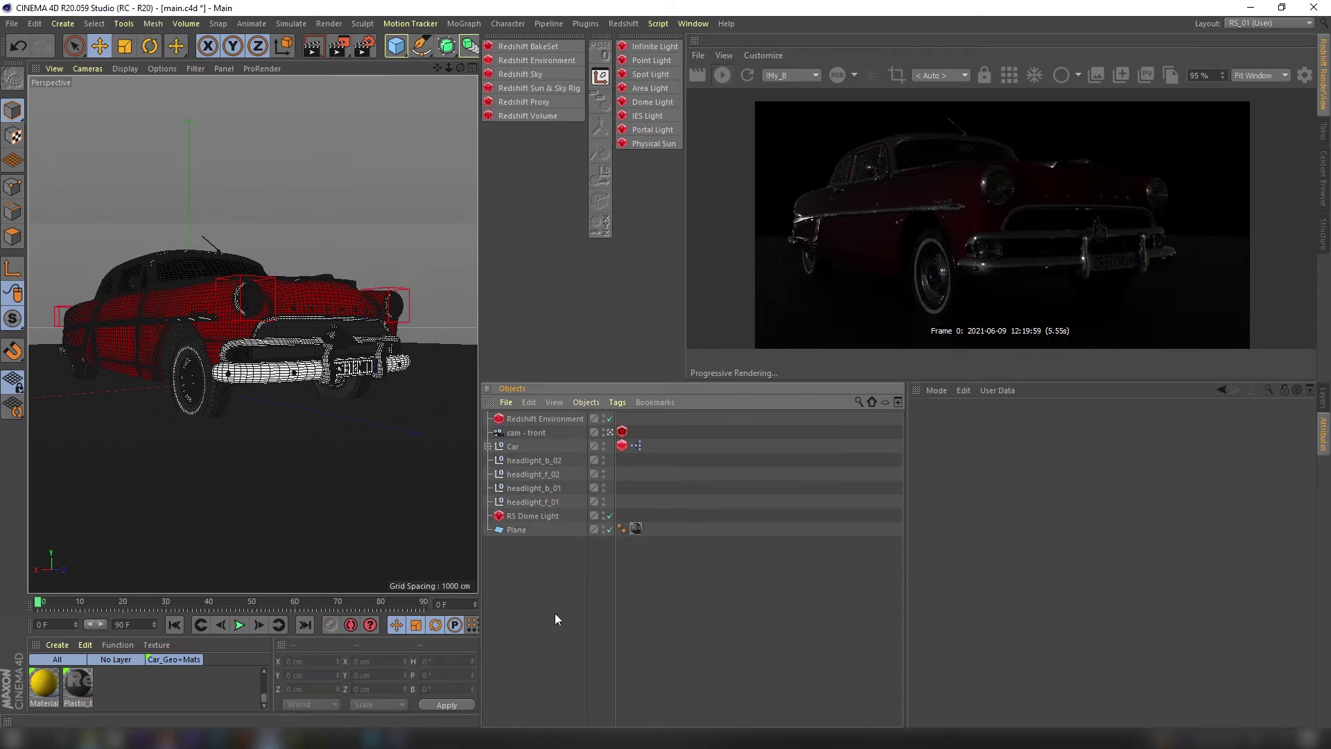
Step: Add an RS IES Light under headlight_f_01, snapped to it, using the display.ies profile
{"action": "left_click", "coordinate": [655, 118]}
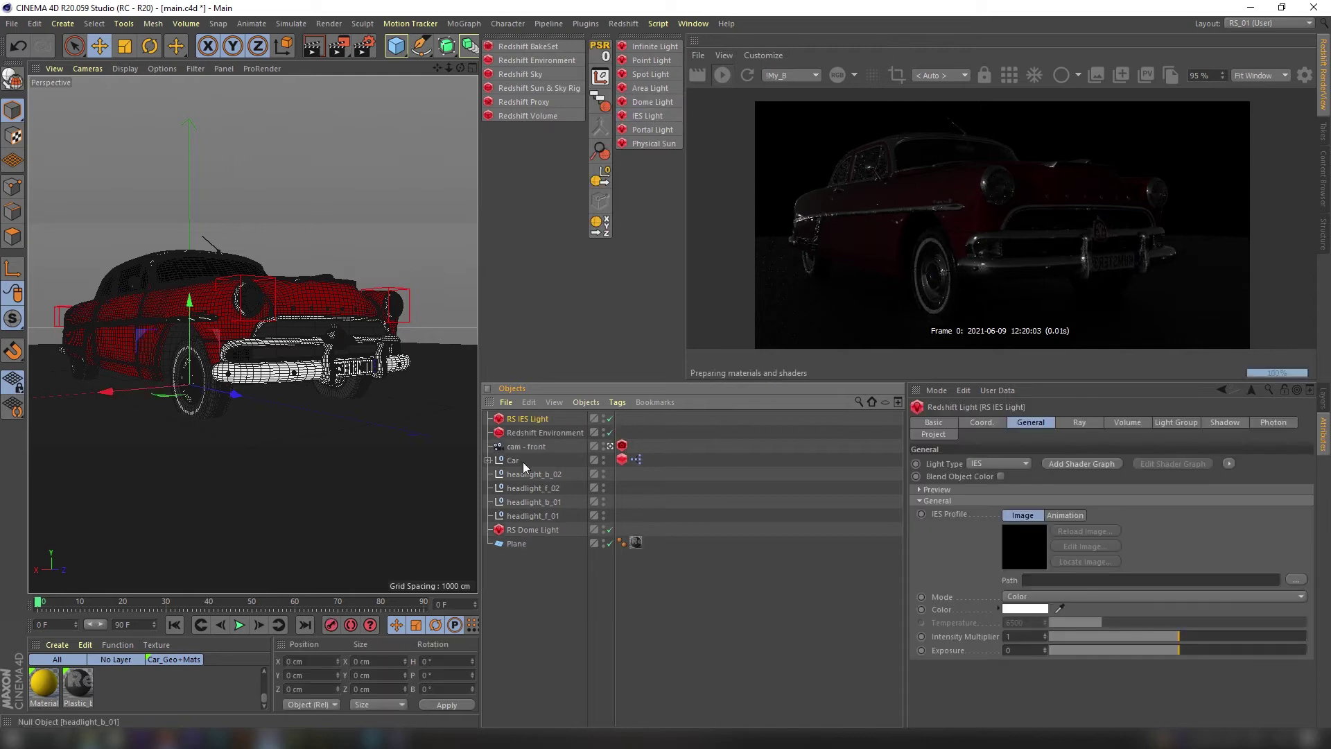
{"action": "left_click_drag", "start_coordinate": [528, 421], "coordinate": [534, 515]}
{"action": "left_click", "coordinate": [603, 53]}
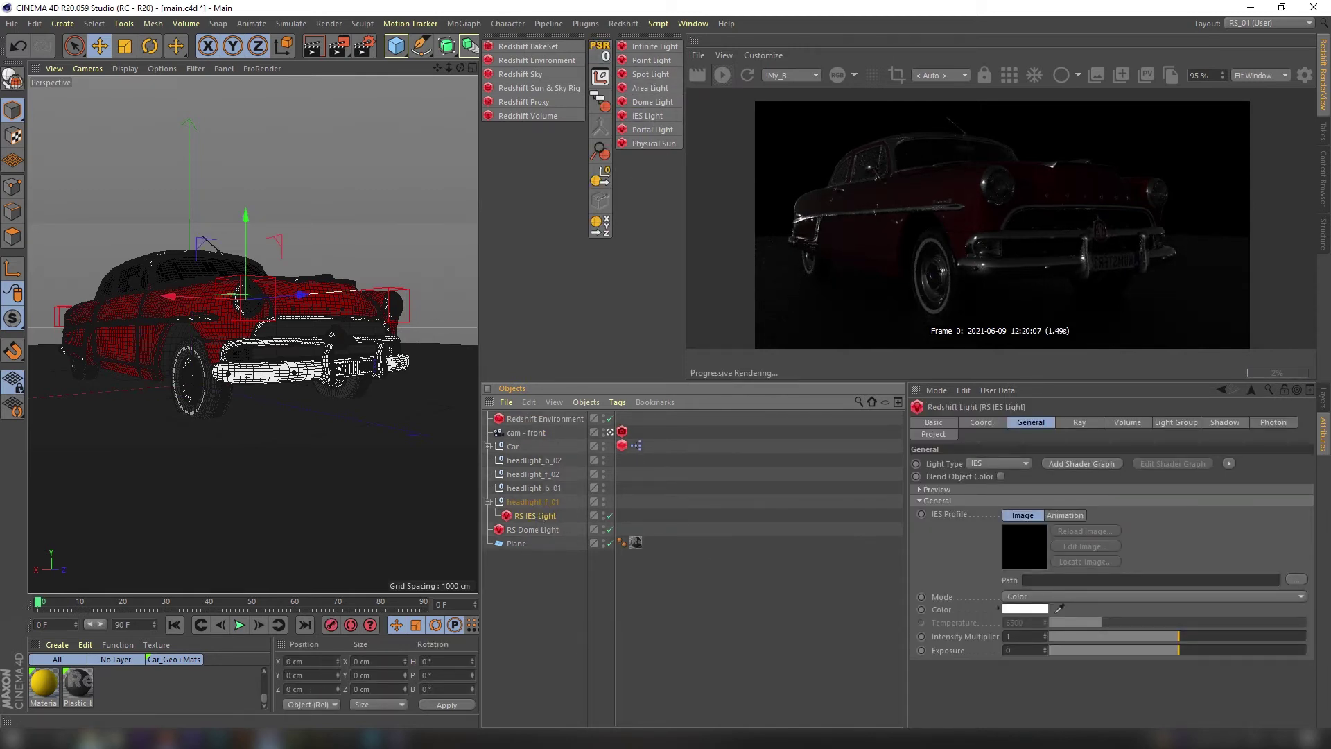
{"action": "left_click", "coordinate": [91, 739]}
{"action": "left_click", "coordinate": [242, 495]}
{"action": "left_click_drag", "start_coordinate": [154, 346], "coordinate": [1040, 581]}
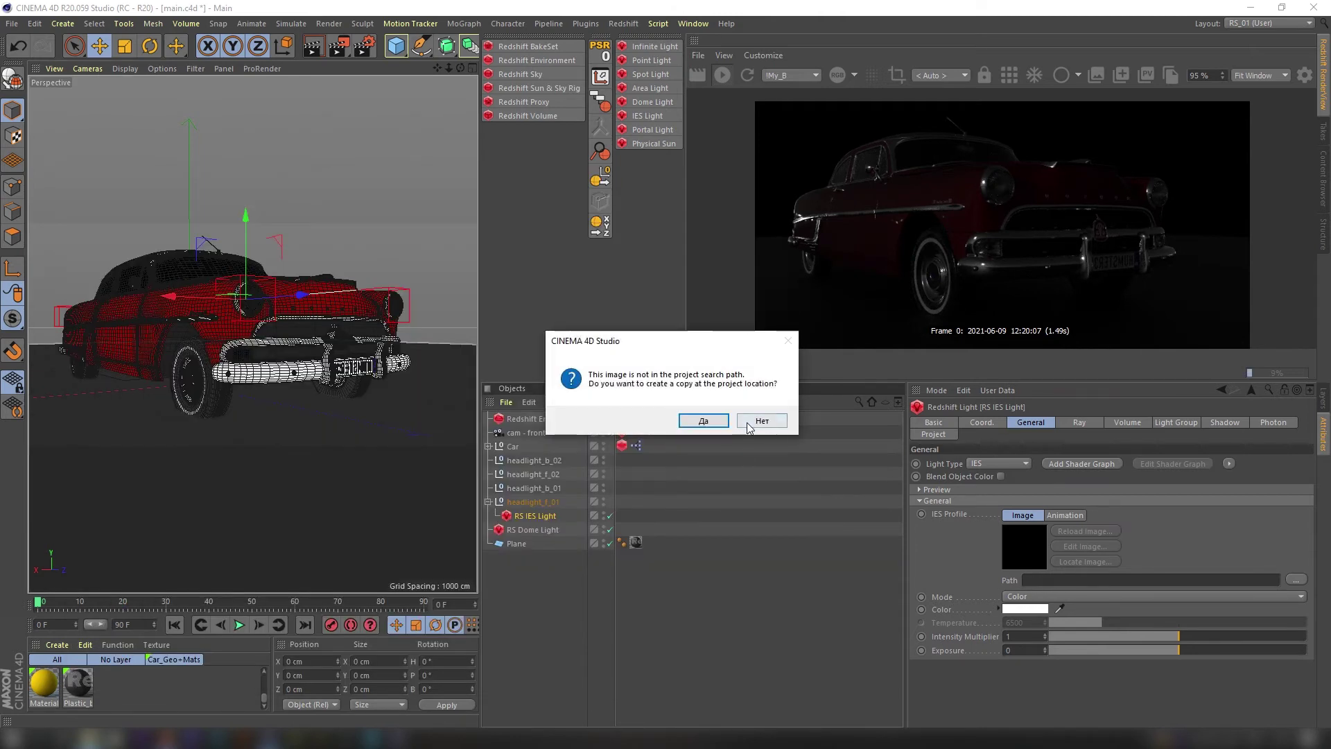
{"action": "left_click", "coordinate": [747, 419]}
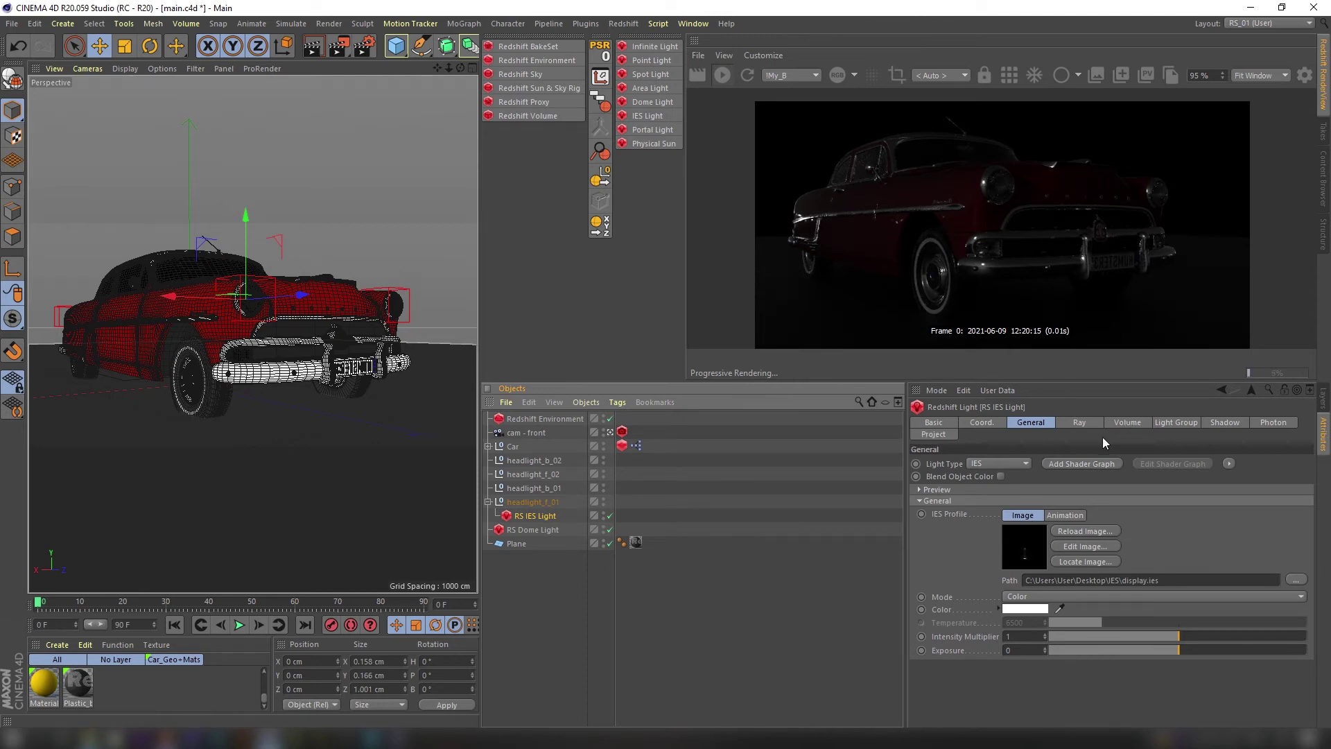
Step: Set the light's intensity multiplier to 5 and exclude Body.1 from it
{"action": "type", "text": "5"}
{"action": "key", "text": "Return"}
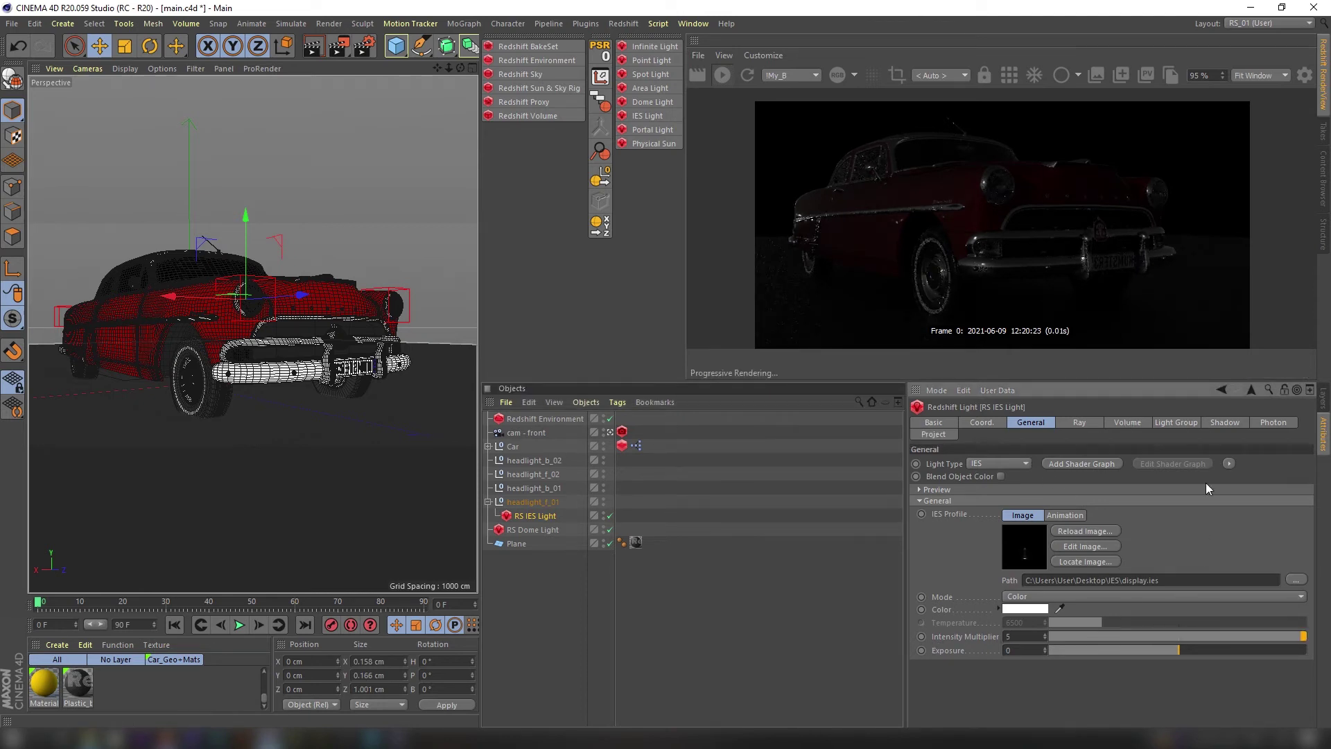
{"action": "left_click", "coordinate": [938, 434]}
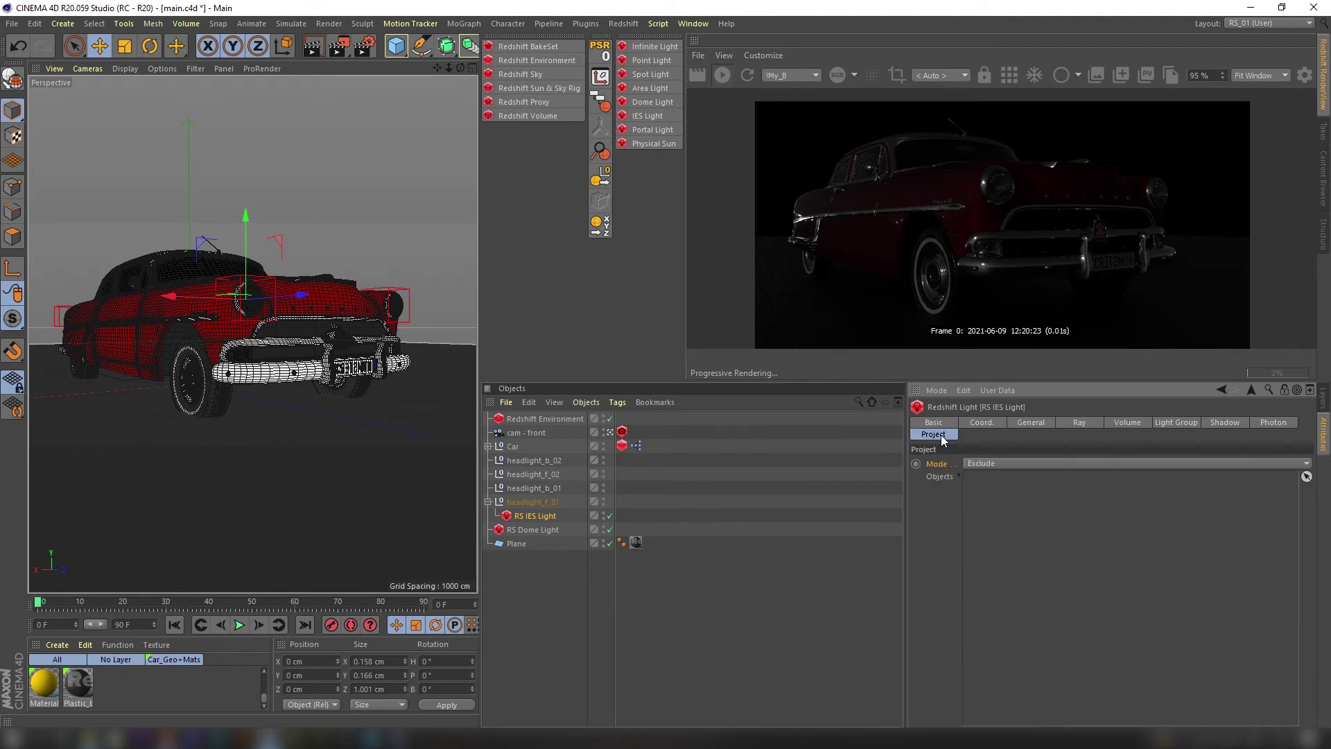
{"action": "left_click", "coordinate": [489, 502]}
{"action": "left_click", "coordinate": [488, 446]}
{"action": "mouse_move", "coordinate": [549, 599]}
{"action": "left_mouse_down"}
{"action": "mouse_move", "coordinate": [1082, 525]}
{"action": "mouse_move", "coordinate": [1077, 502]}
{"action": "left_mouse_up"}
Step: Set volume contribution scale to 0.1 and duplicate the light as RS IES Light.1
{"action": "left_click", "coordinate": [1124, 420]}
{"action": "type", "text": "0.1"}
{"action": "key", "text": "Return"}
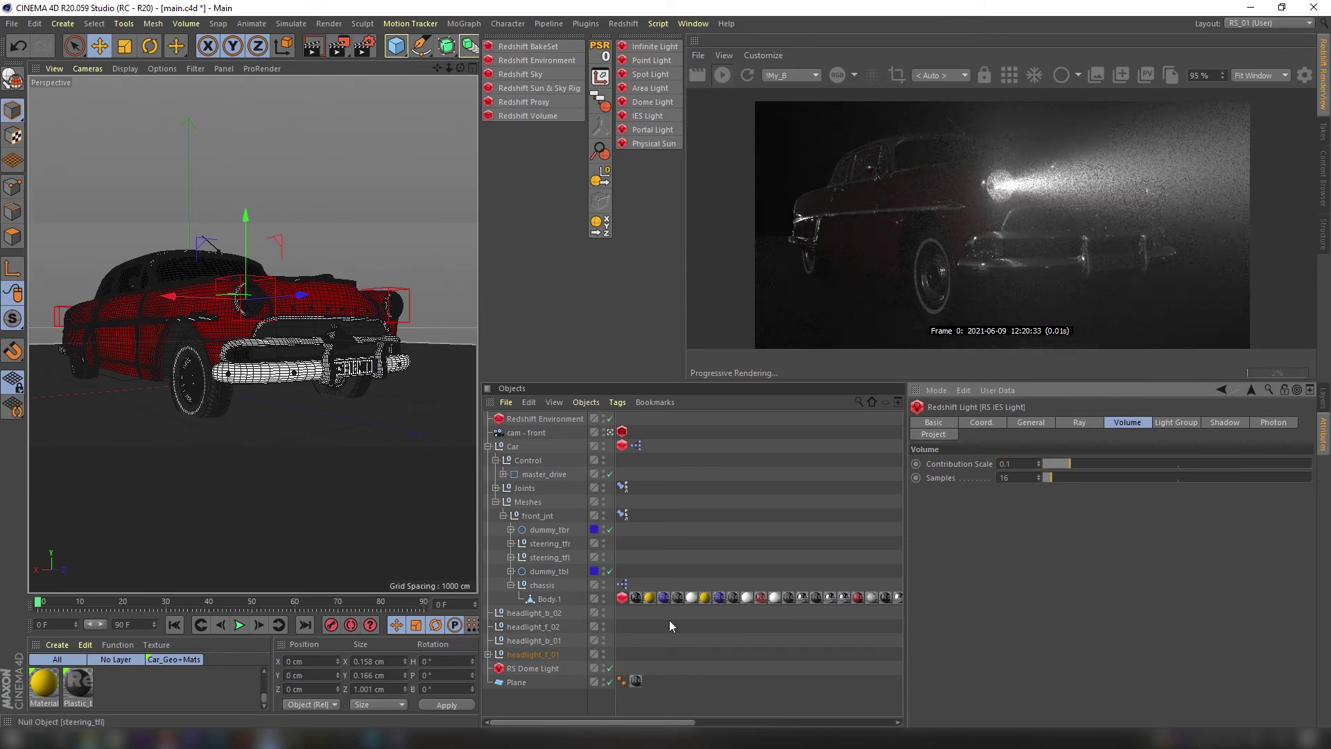
{"action": "left_click", "coordinate": [489, 655]}
{"action": "left_click_drag", "start_coordinate": [544, 676], "coordinate": [543, 670], "text": "ctrl"}
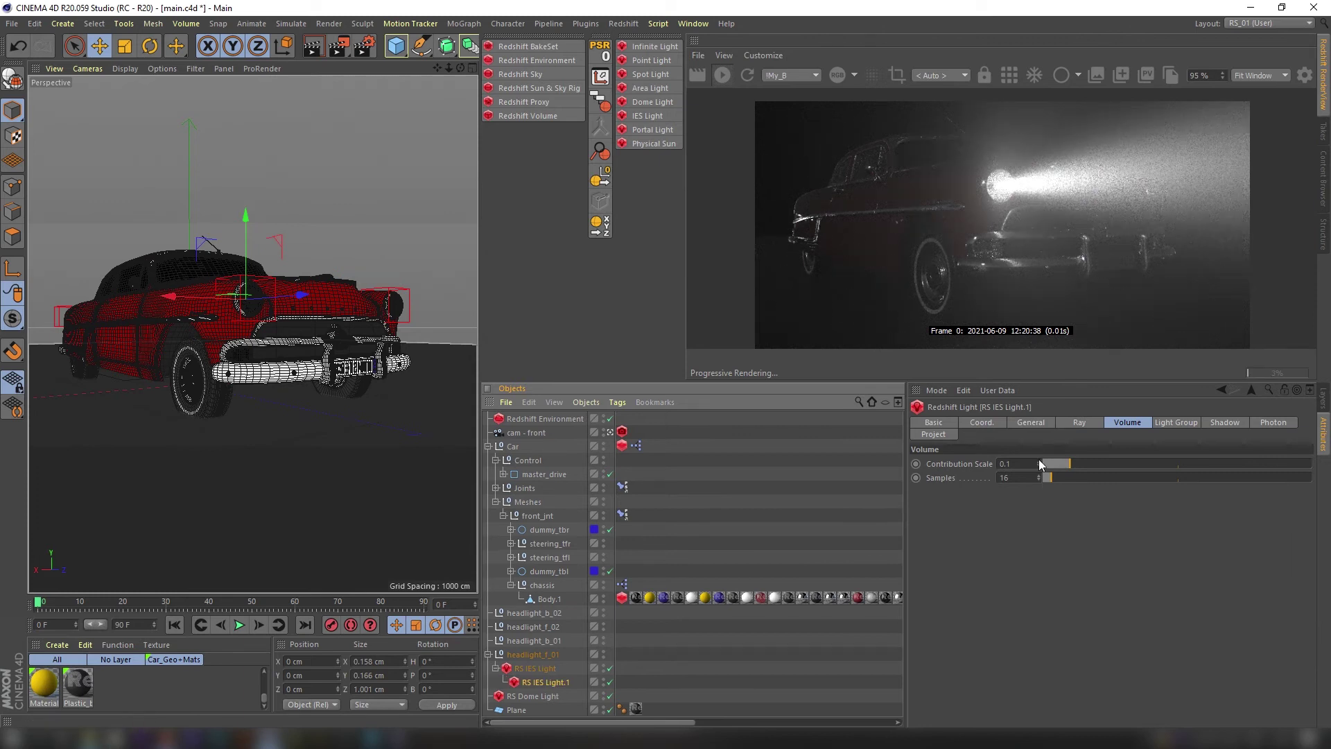
{"action": "left_click", "coordinate": [1026, 422]}
Step: Load defined-diffuse.ies as the copied light's profile, copying it into the project
{"action": "left_click", "coordinate": [92, 739]}
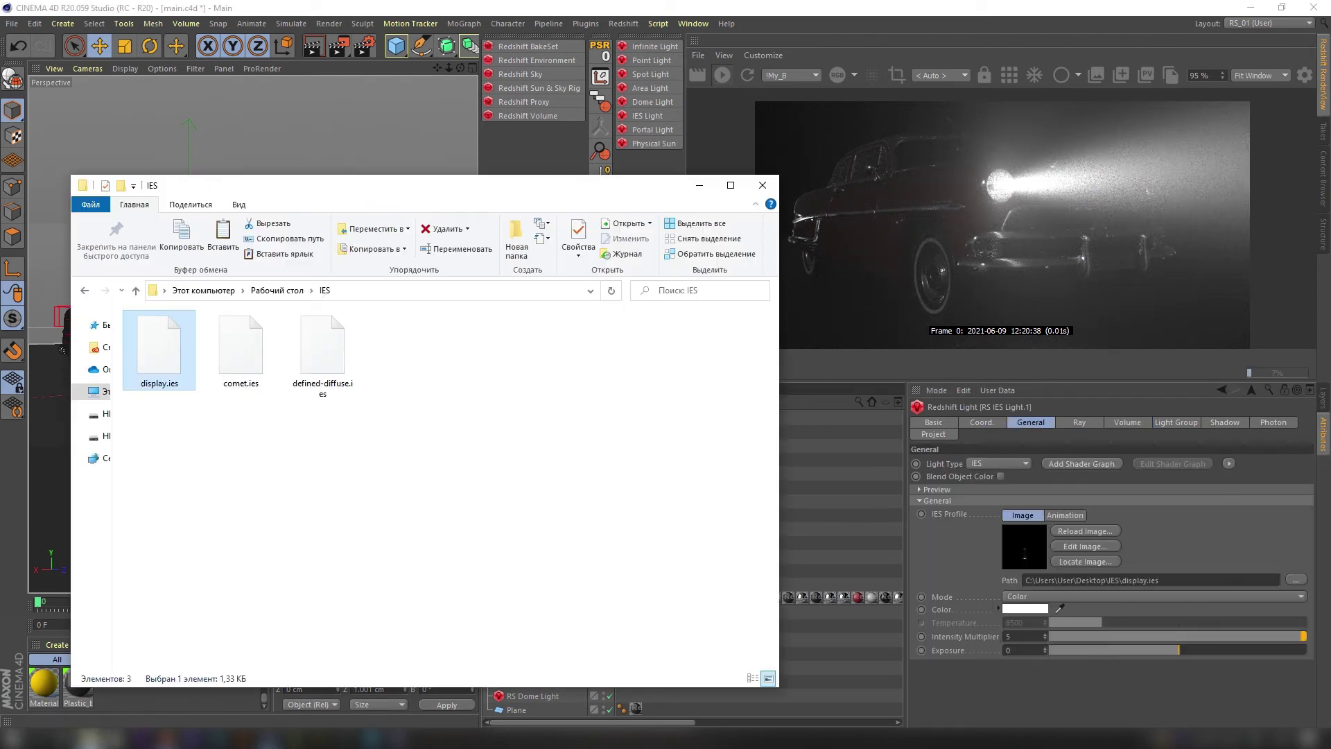
{"action": "left_click_drag", "start_coordinate": [323, 350], "coordinate": [1052, 582]}
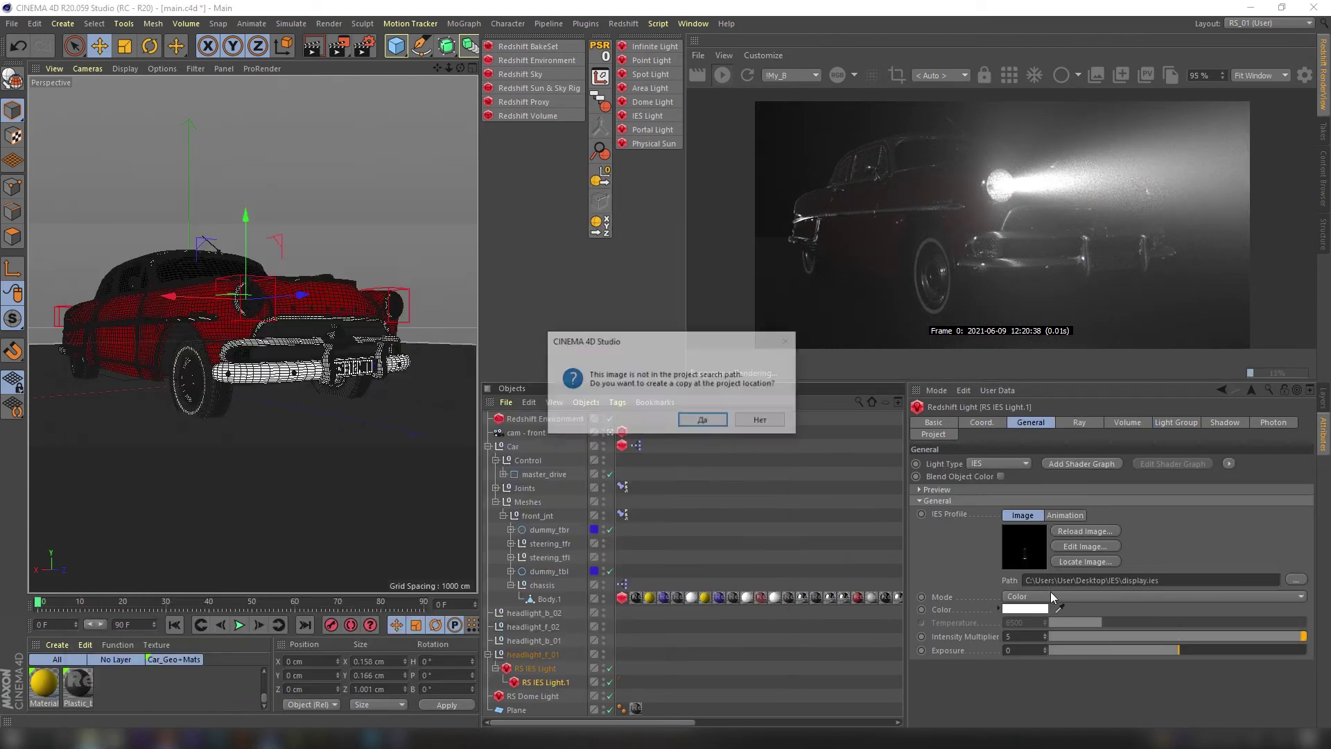
{"action": "left_click", "coordinate": [761, 421]}
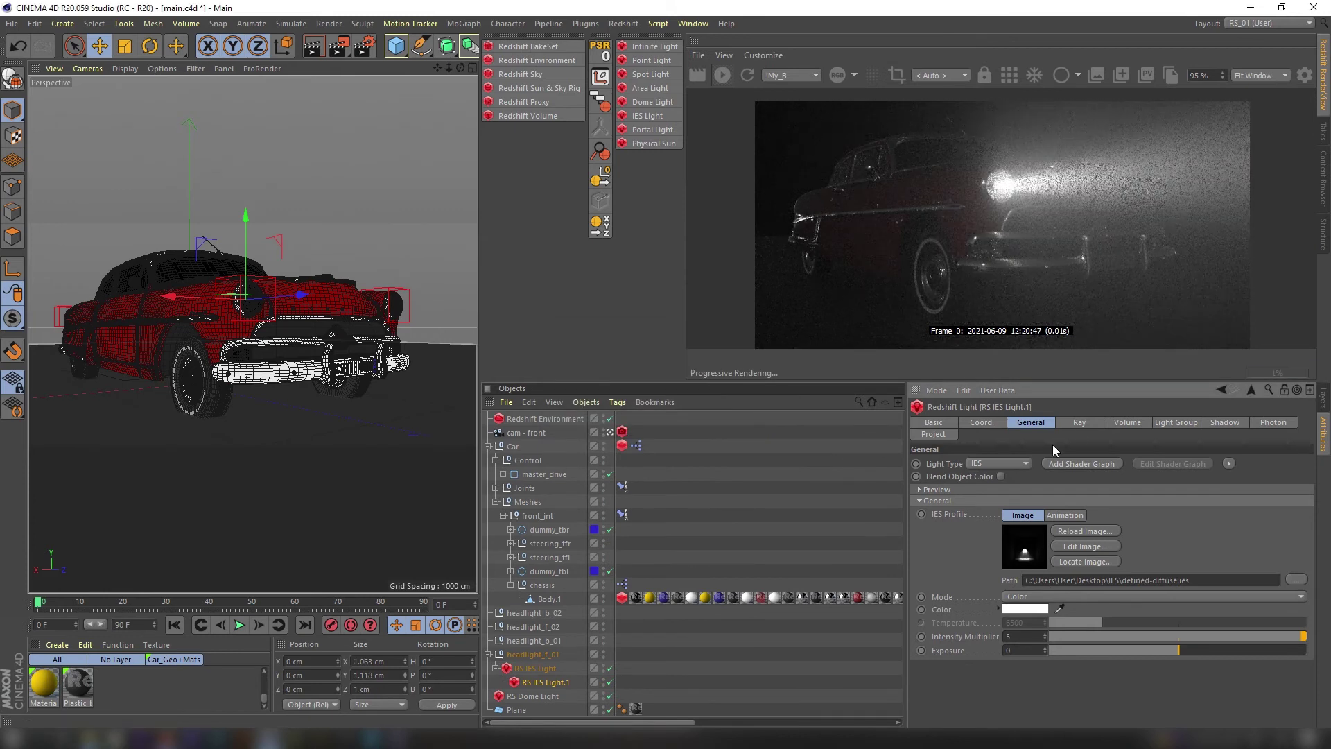
{"action": "left_click", "coordinate": [1105, 421]}
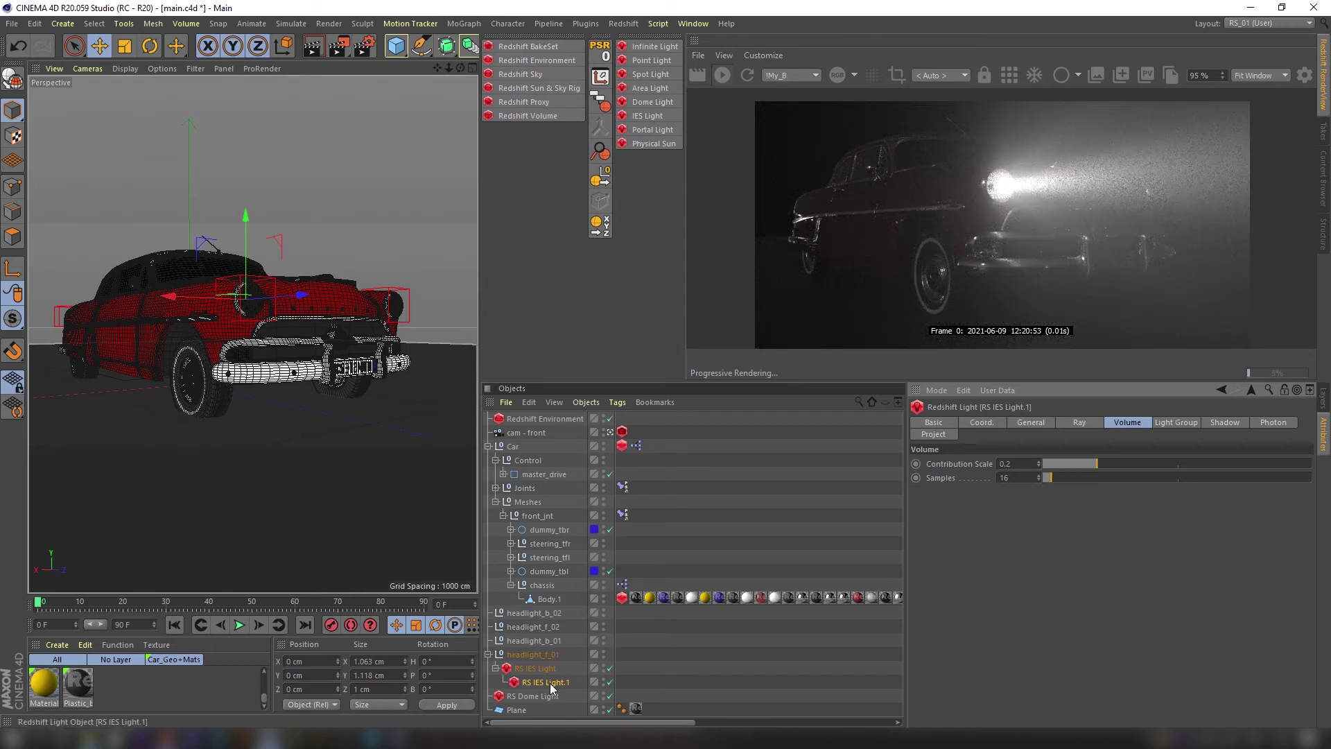
Step: Make another light copy under headlight_b_01, reset to that headlight's position
{"action": "left_click_drag", "start_coordinate": [551, 684], "coordinate": [542, 689]}
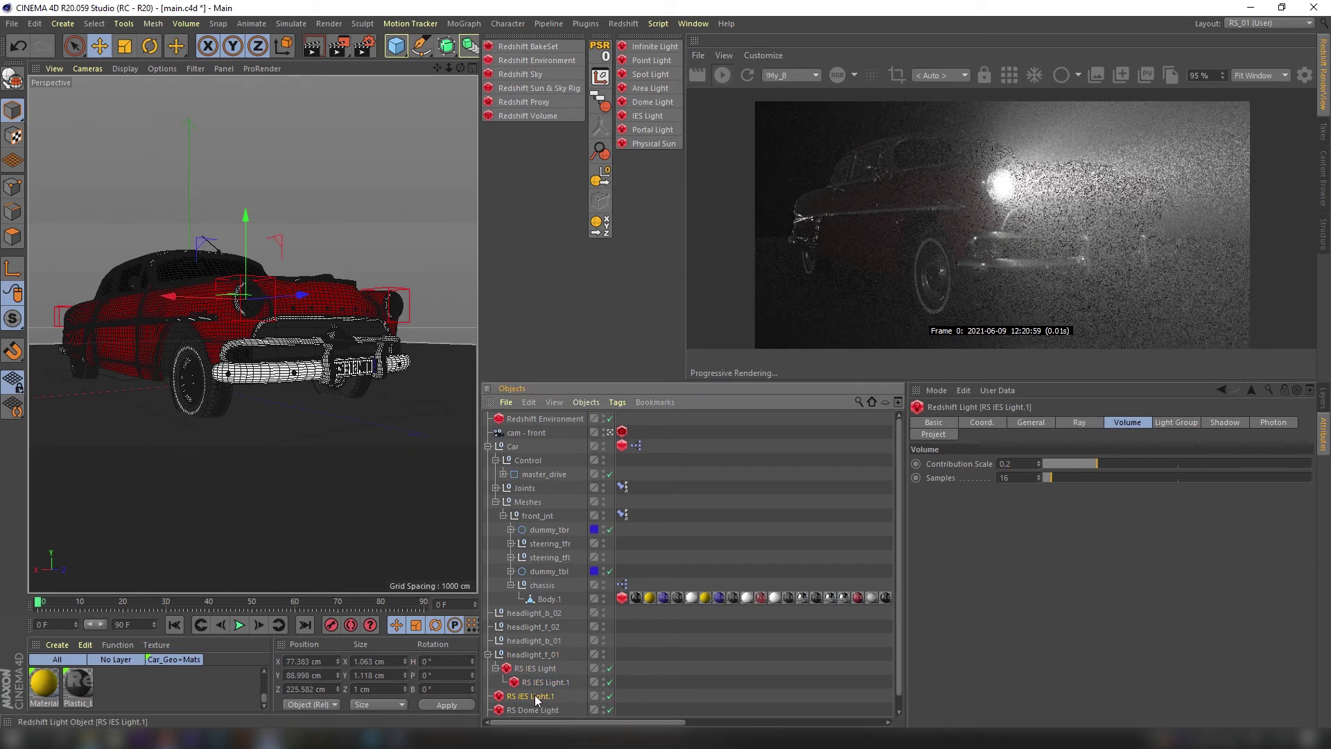
{"action": "left_click", "coordinate": [1031, 422]}
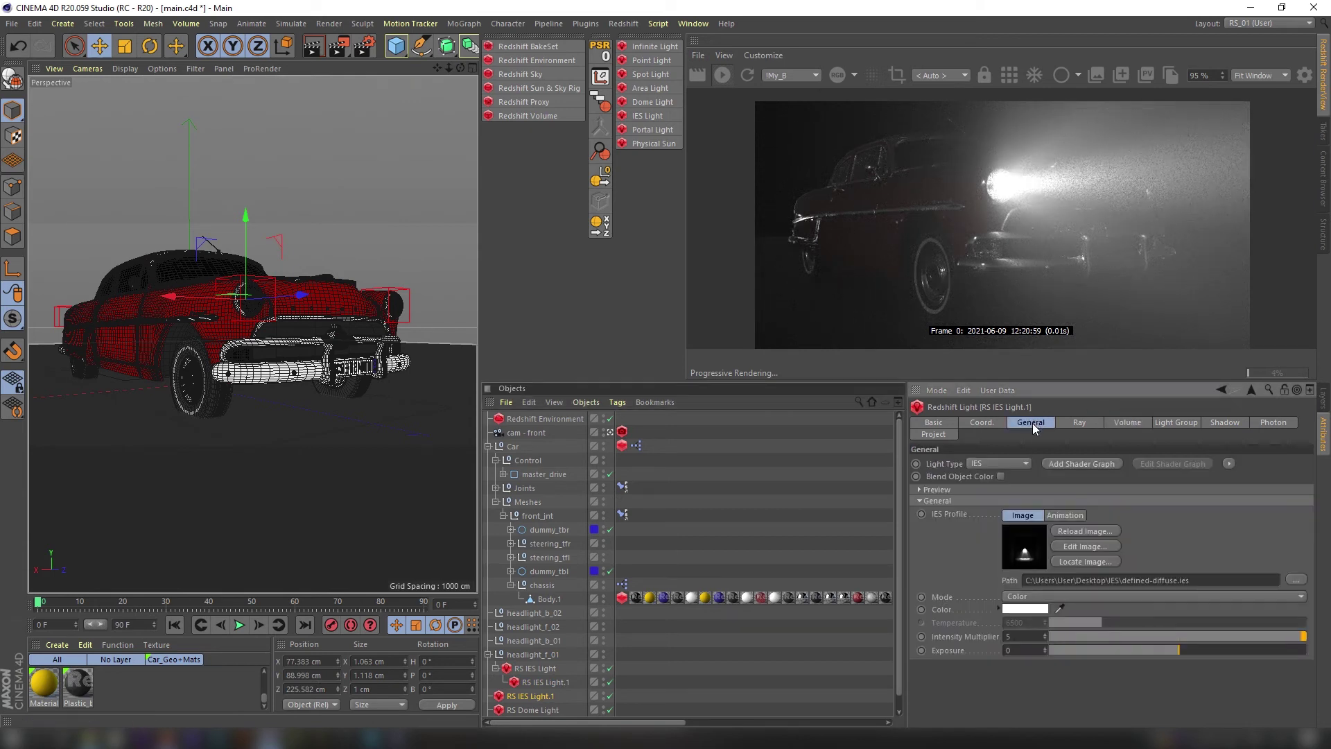
{"action": "left_click_drag", "start_coordinate": [534, 695], "coordinate": [533, 640]}
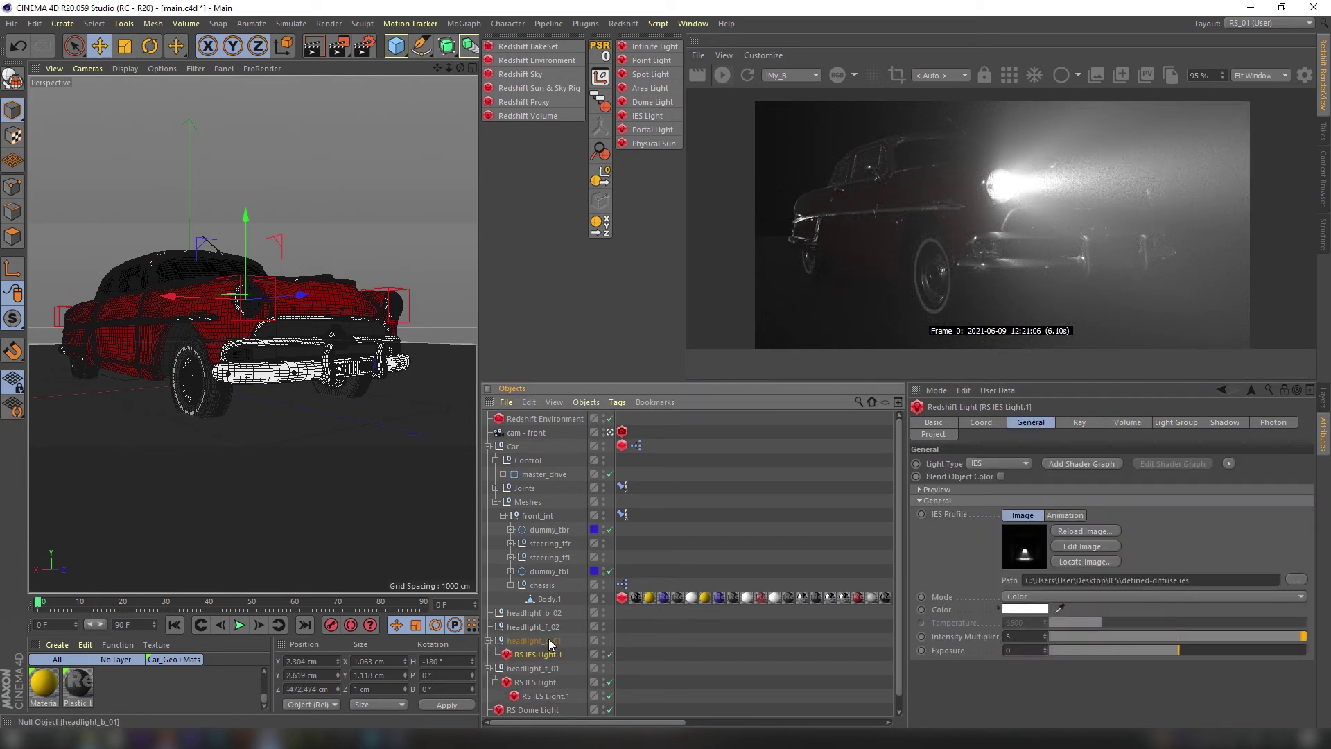
{"action": "left_click", "coordinate": [600, 56]}
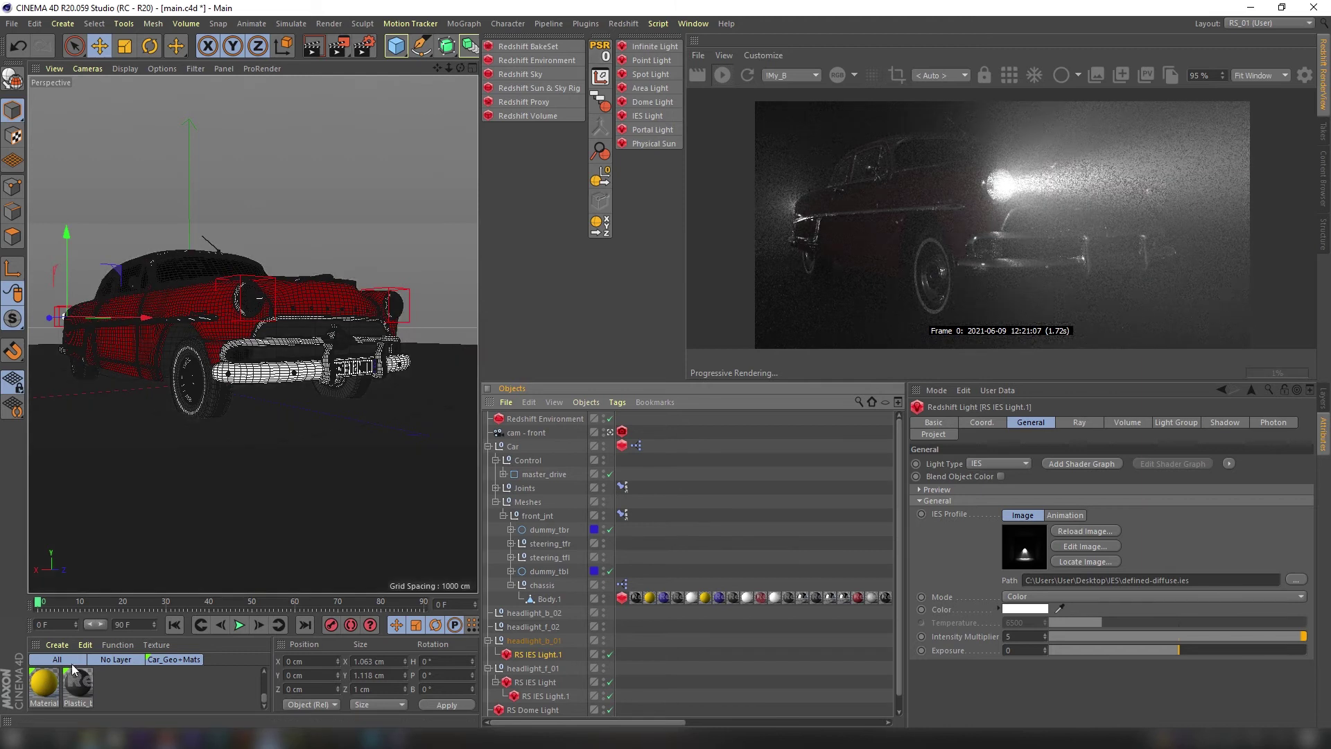
Step: Give this light comet.ies with 0.01 volume contribution and parent it under RS IES Light
{"action": "left_click", "coordinate": [90, 738]}
{"action": "left_click_drag", "start_coordinate": [240, 350], "coordinate": [1070, 580]}
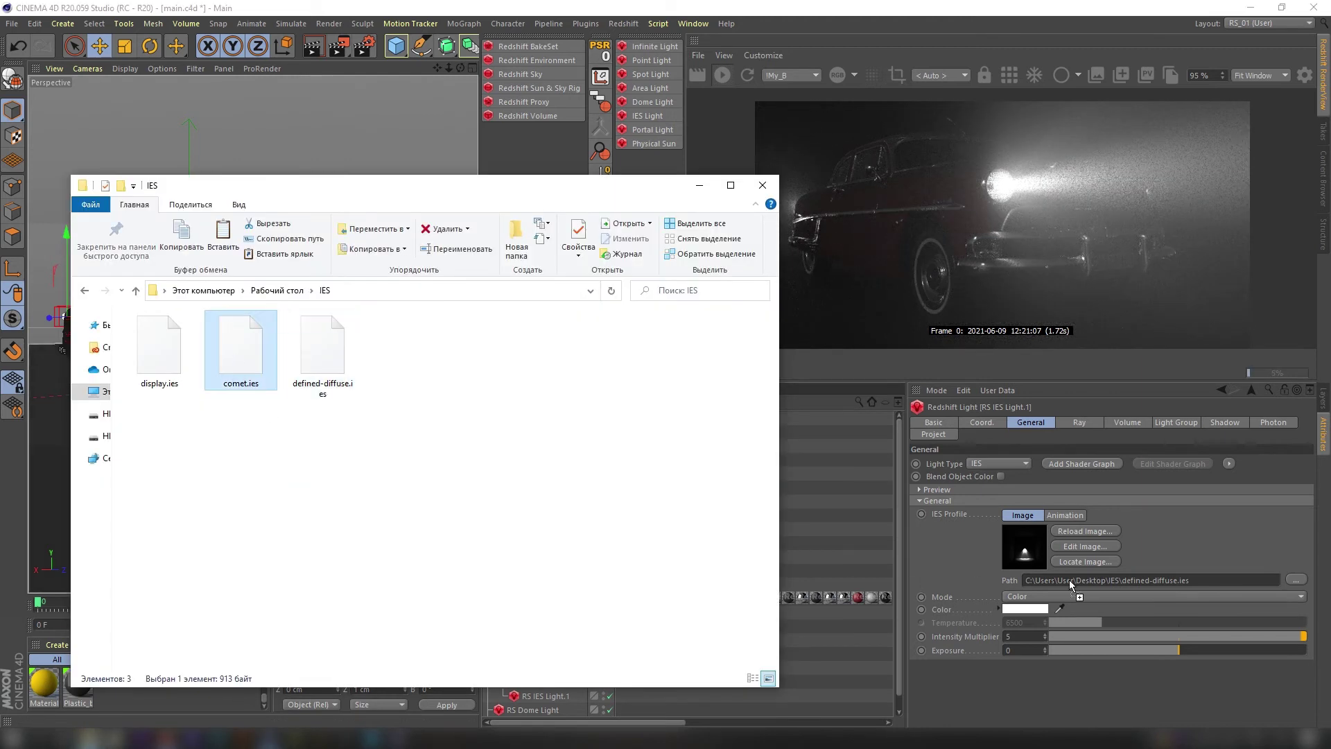
{"action": "left_click", "coordinate": [763, 421]}
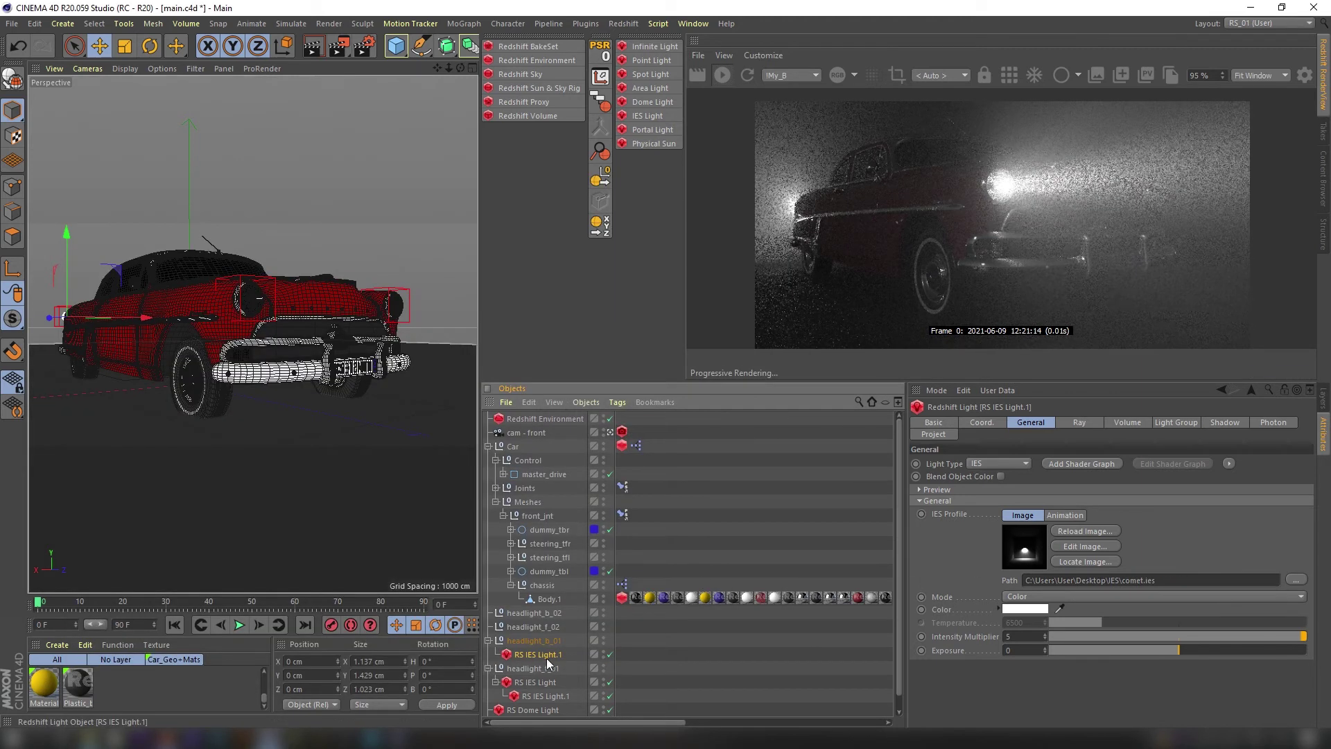
{"action": "left_click", "coordinate": [1140, 423]}
{"action": "left_click", "coordinate": [1005, 463]}
{"action": "type", "text": ".01"}
{"action": "key", "text": "Return"}
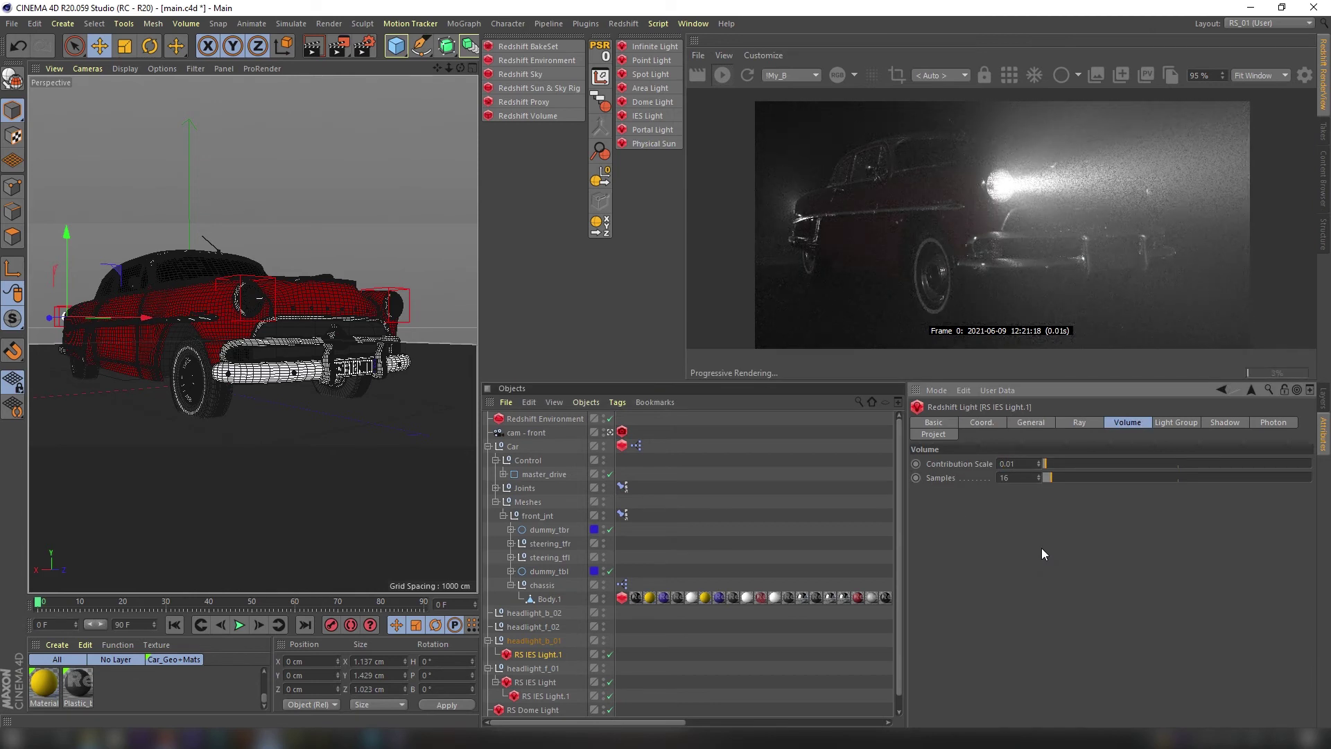
{"action": "left_click_drag", "start_coordinate": [543, 655], "coordinate": [547, 688]}
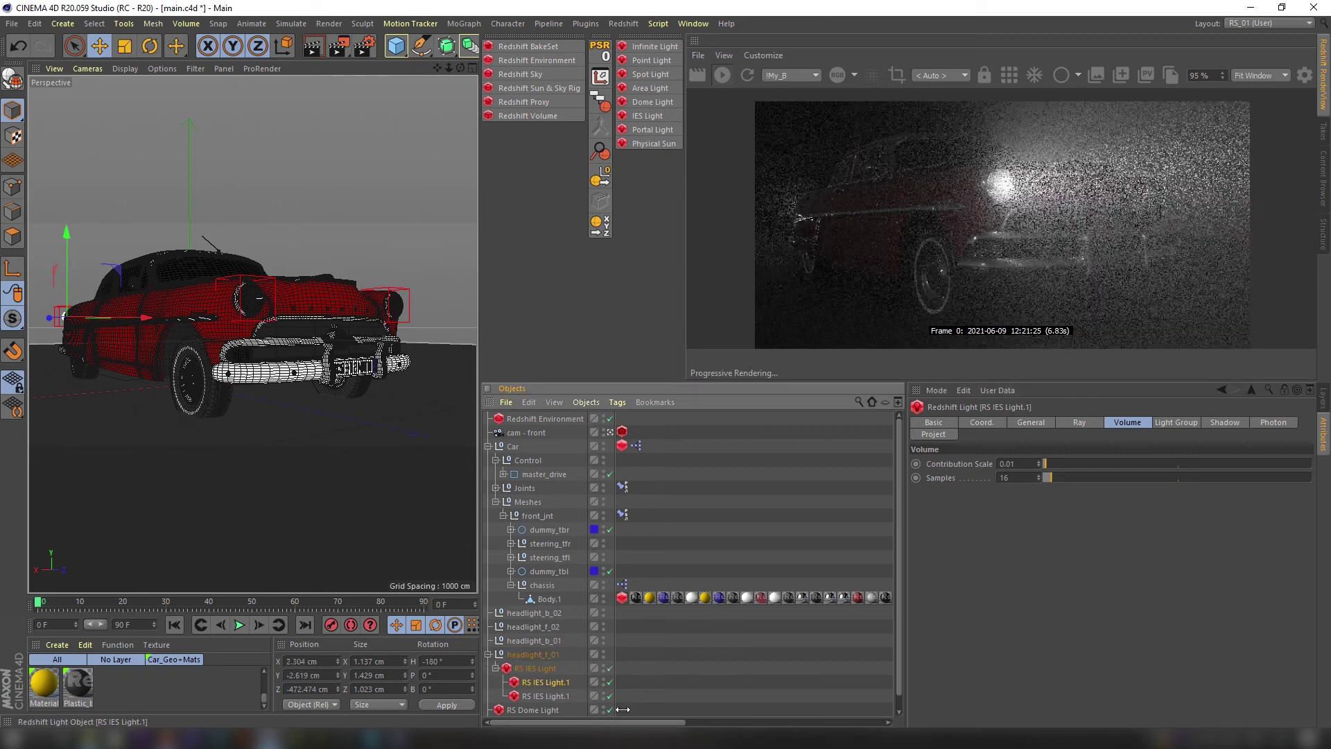
Step: Rename the parent light 'narrow' and its children 'back' and 'wide'
{"action": "double_click", "coordinate": [560, 683]}
{"action": "type", "text": "bac"}
{"action": "key", "text": "Return"}
{"action": "double_click", "coordinate": [548, 668]}
{"action": "type", "text": "na"}
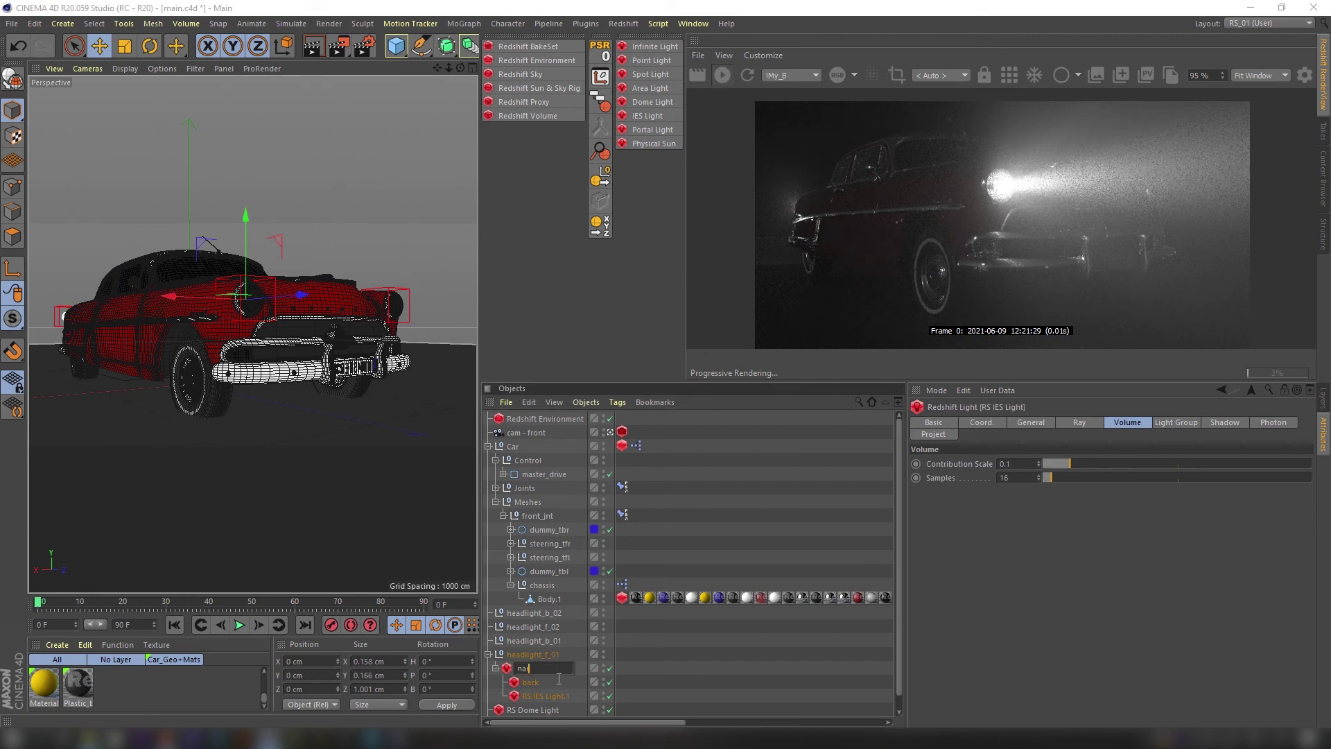
{"action": "type", "text": "rrow"}
{"action": "key", "text": "Return"}
{"action": "double_click", "coordinate": [548, 696]}
{"action": "type", "text": "w"}
{"action": "type", "text": "wide"}
{"action": "key", "text": "Return"}
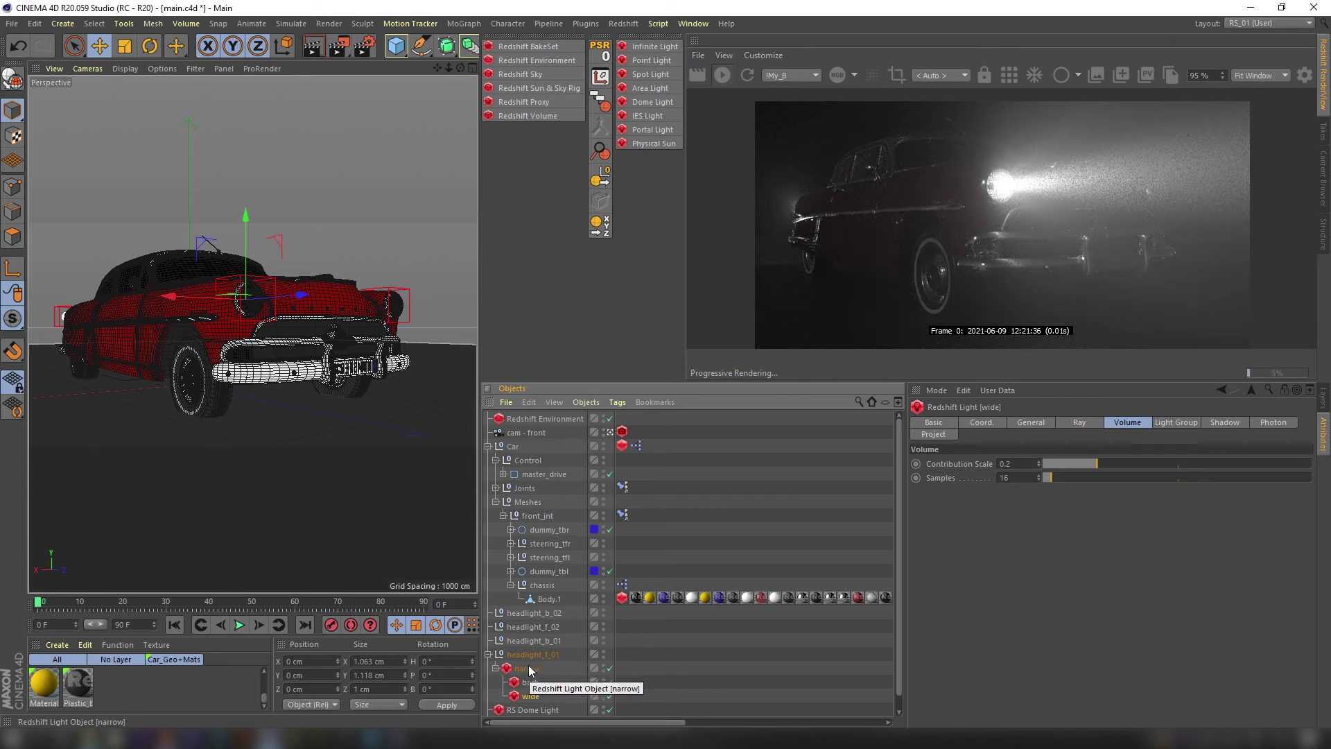
Step: Place the narrow rig under headlight_f_02 and a copy under headlight_f_01, each snapped in place
{"action": "left_click_drag", "start_coordinate": [529, 666], "coordinate": [535, 627]}
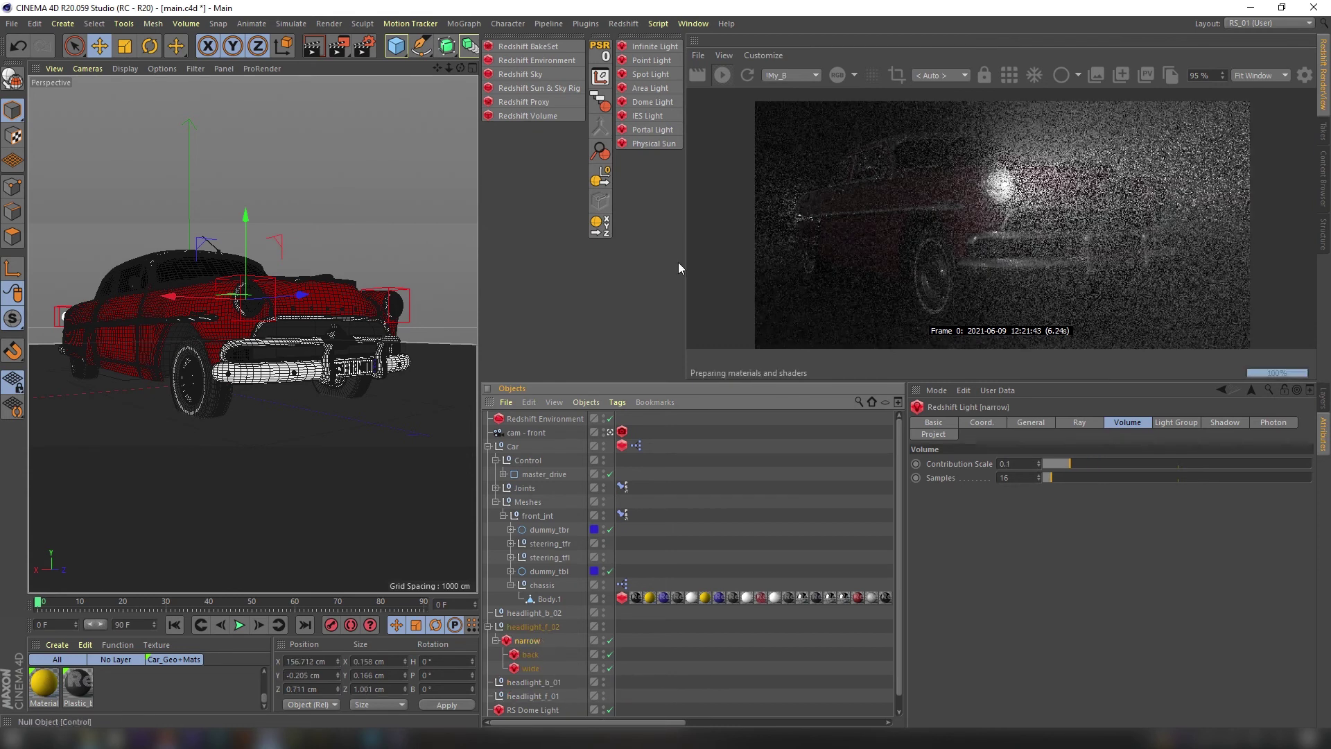
{"action": "left_click", "coordinate": [601, 48]}
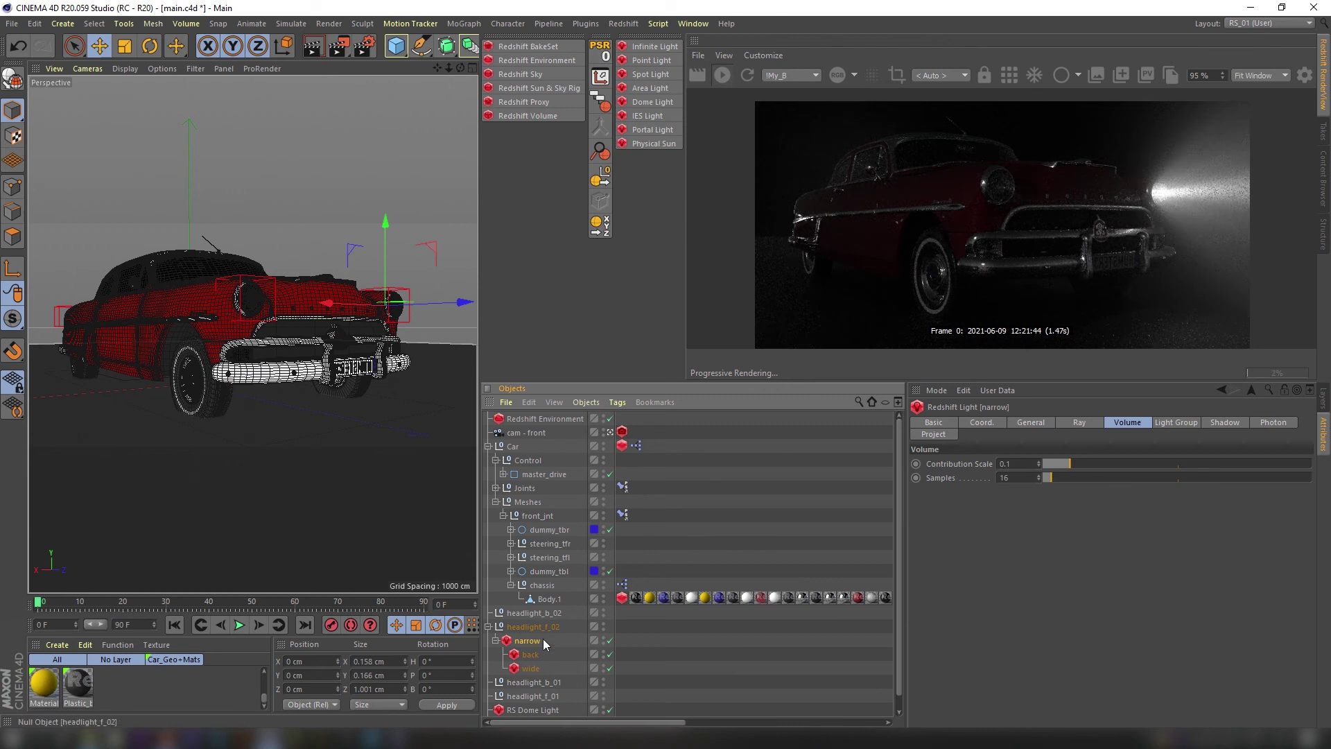
{"action": "scroll", "coordinate": [543, 639], "scroll_direction": "down", "scroll_amount": 1}
{"action": "left_click_drag", "start_coordinate": [527, 628], "coordinate": [533, 682], "text": "ctrl"}
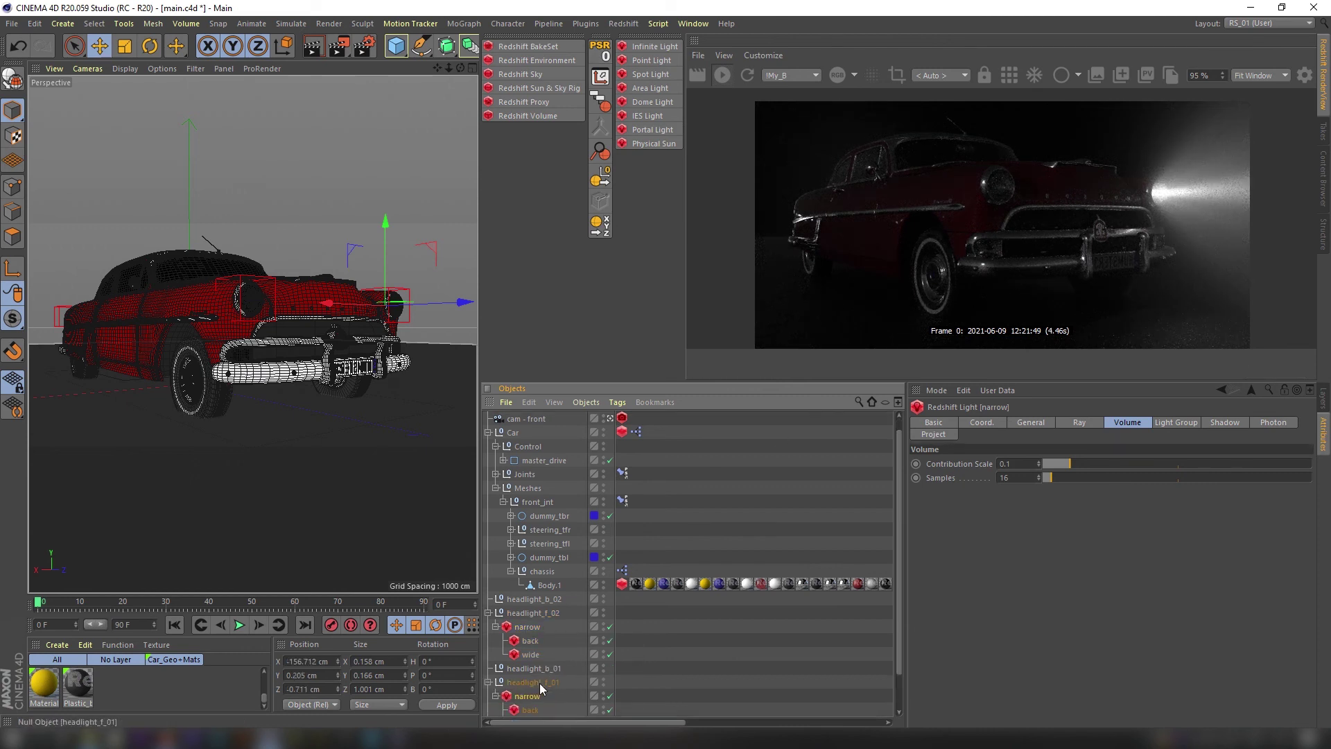
{"action": "left_click", "coordinate": [606, 51]}
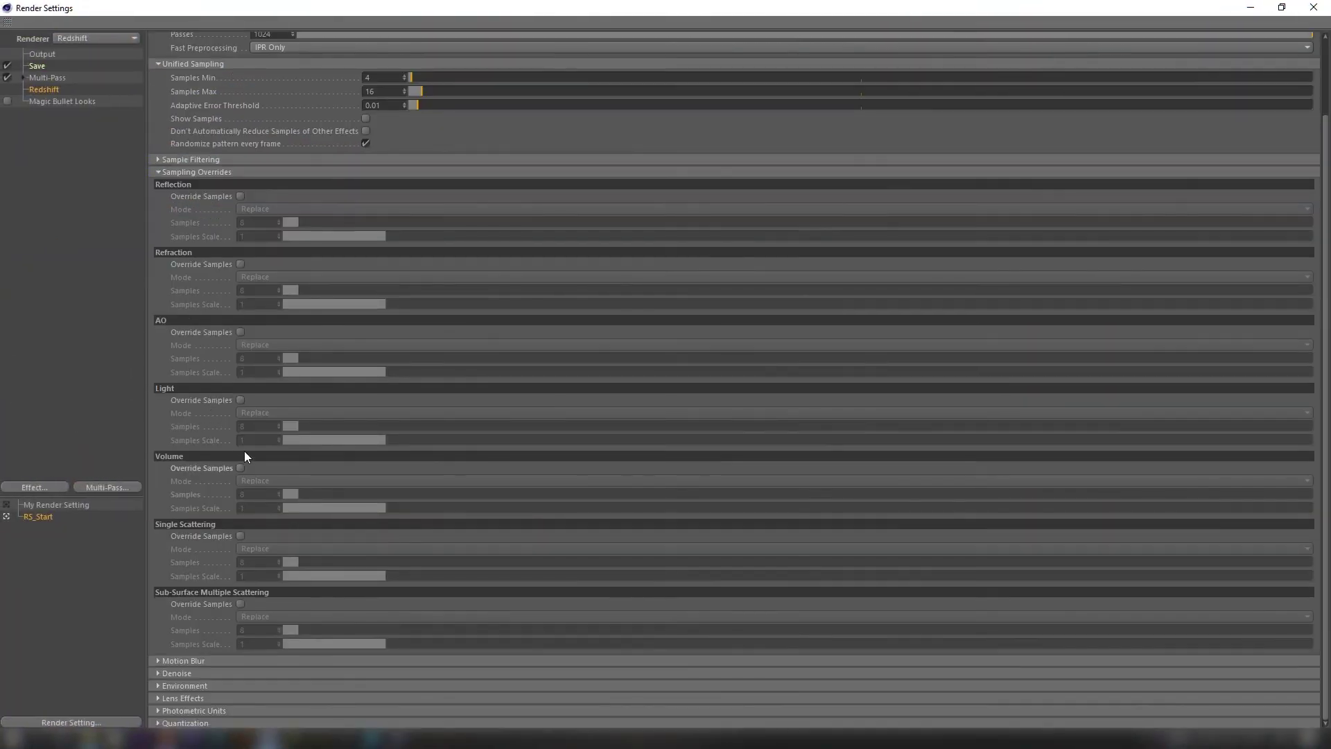
Step: Enable the Volume samples override and raise the count through 128, 256, 512 to 1024
{"action": "left_click", "coordinate": [240, 468]}
{"action": "type", "text": "128"}
{"action": "key", "text": "Return"}
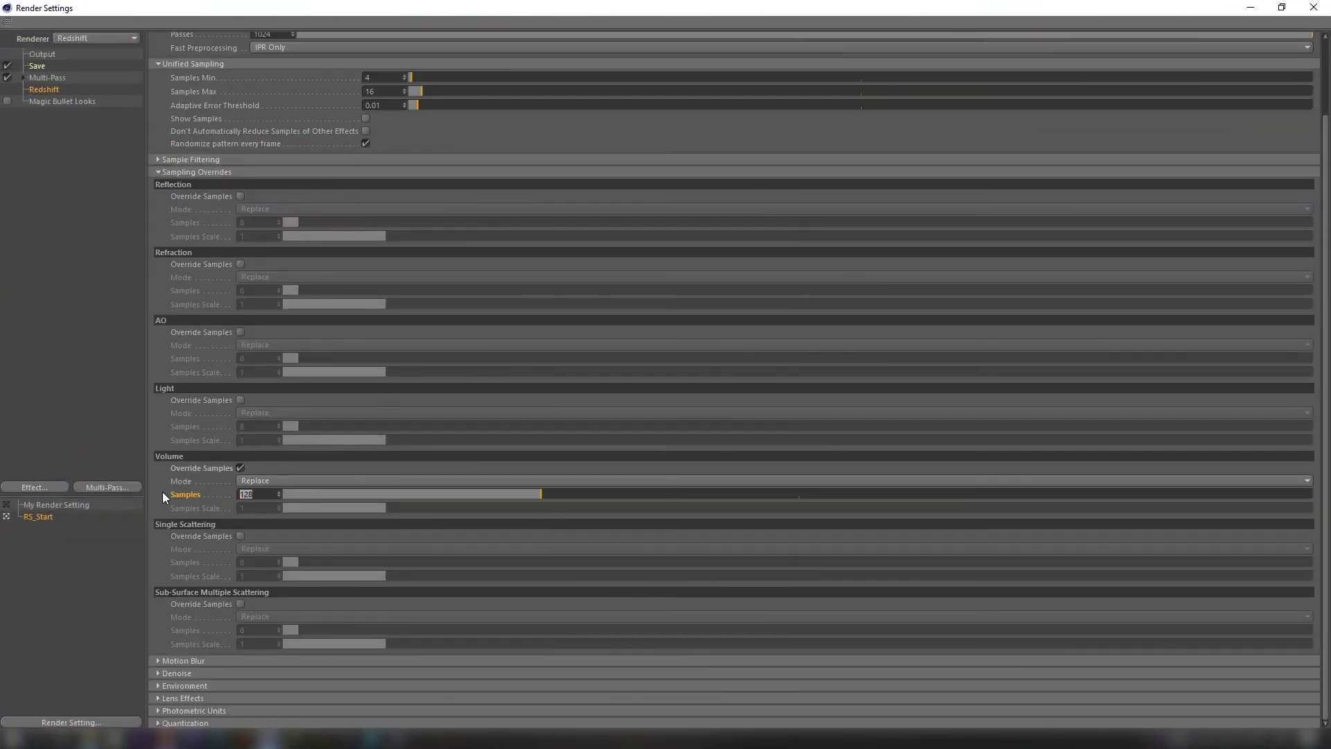
{"action": "type", "text": "256"}
{"action": "key", "text": "Return"}
{"action": "type", "text": "512"}
{"action": "key", "text": "Return"}
{"action": "type", "text": "1024"}
{"action": "key", "text": "Return"}
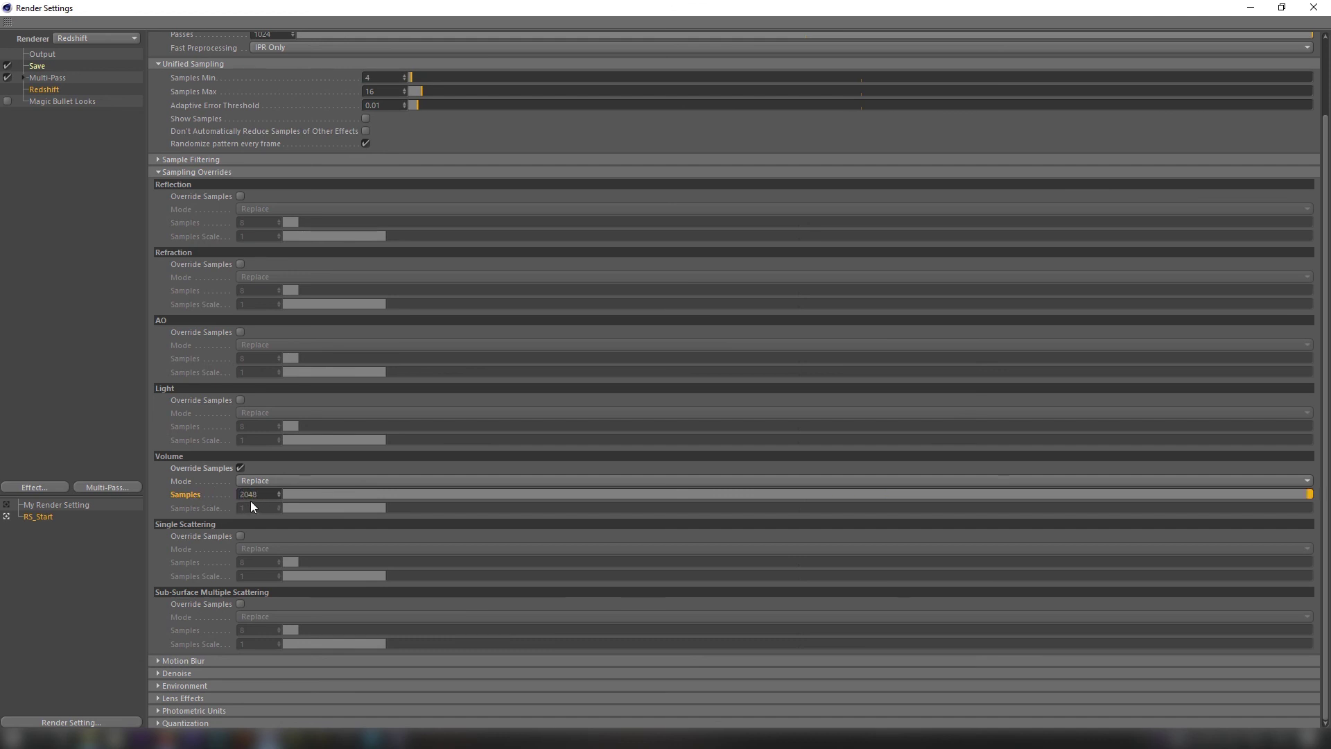